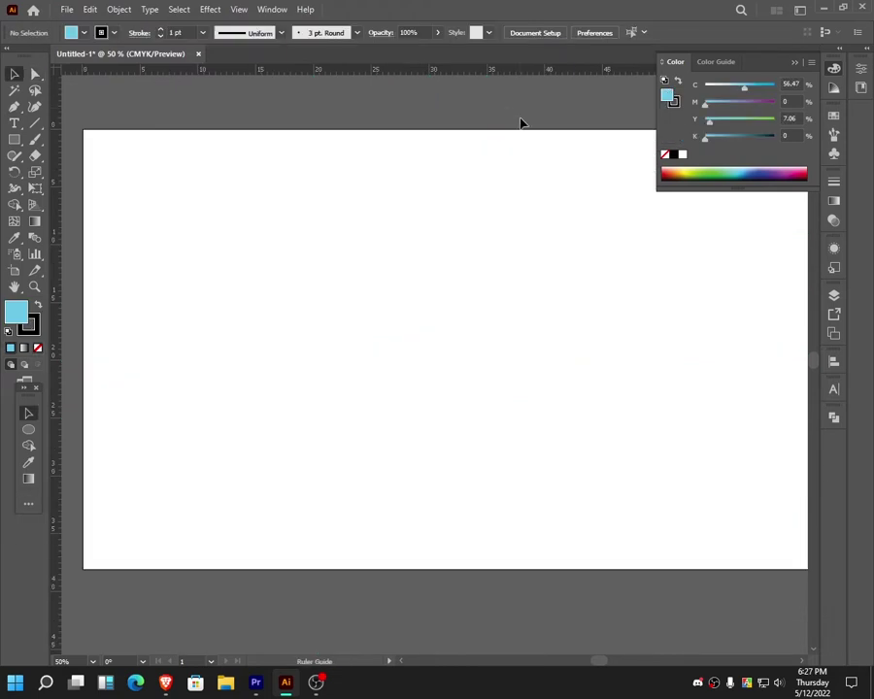
left_click_drag(520, 122, 122, 191)
left_click_drag(460, 269, 399, 283)
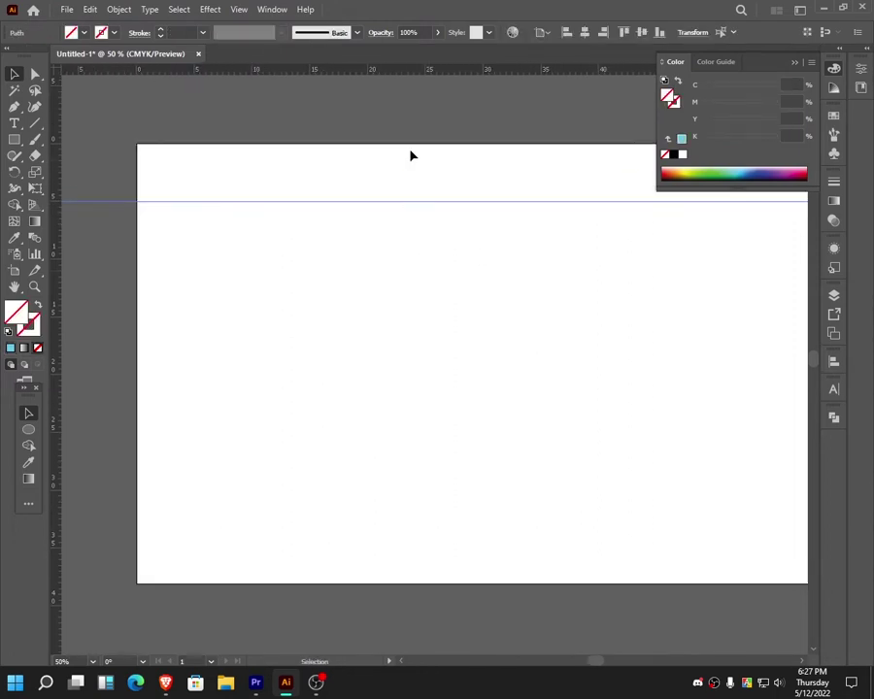
left_click_drag(367, 123, 320, 262)
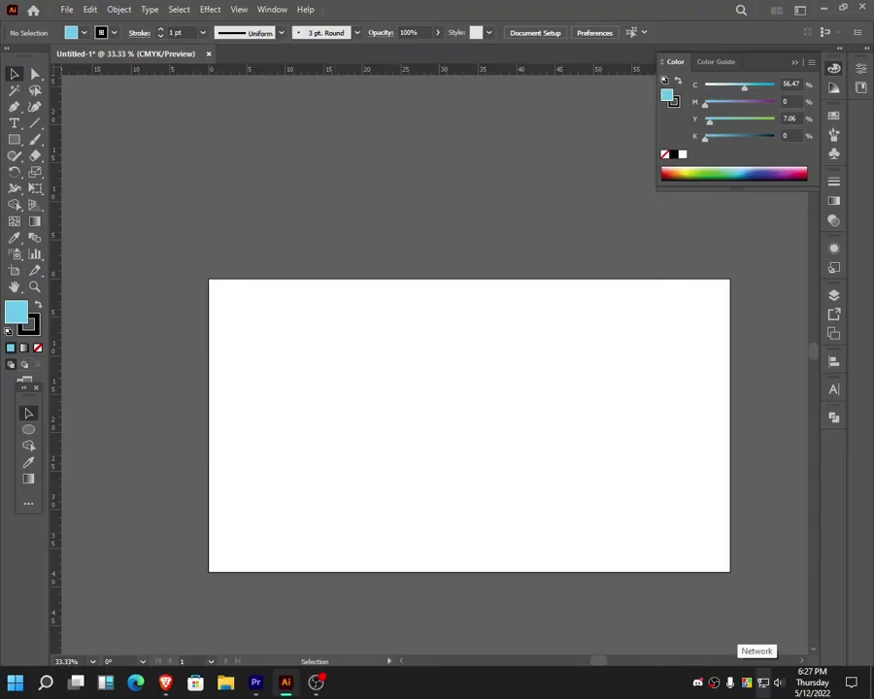
- Look up the command that shows or hides the document rulers
scroll(554, 428, "down", 2)
scroll(549, 398, "right", 1)
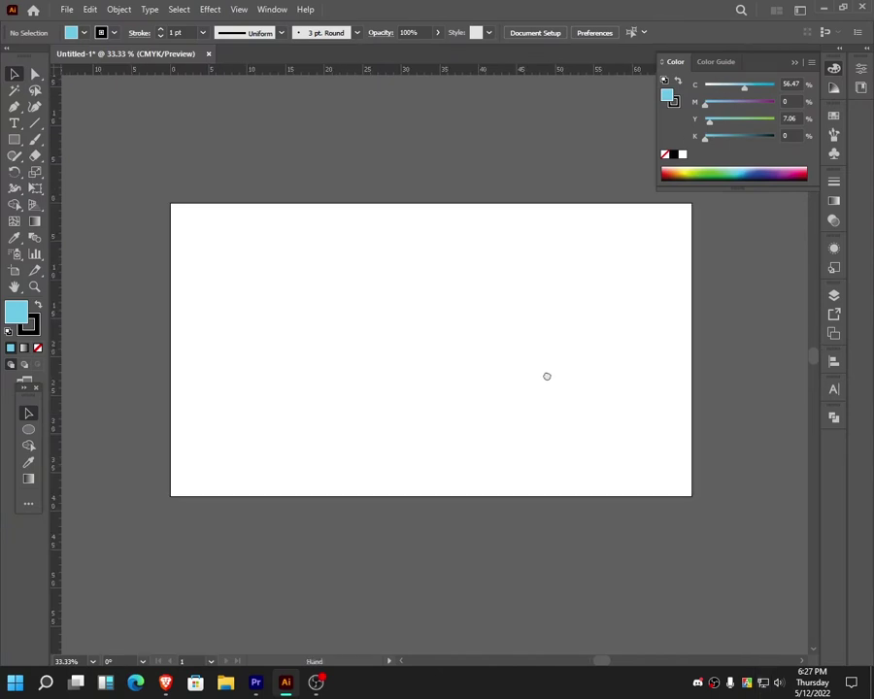
key("ctrl+plus")
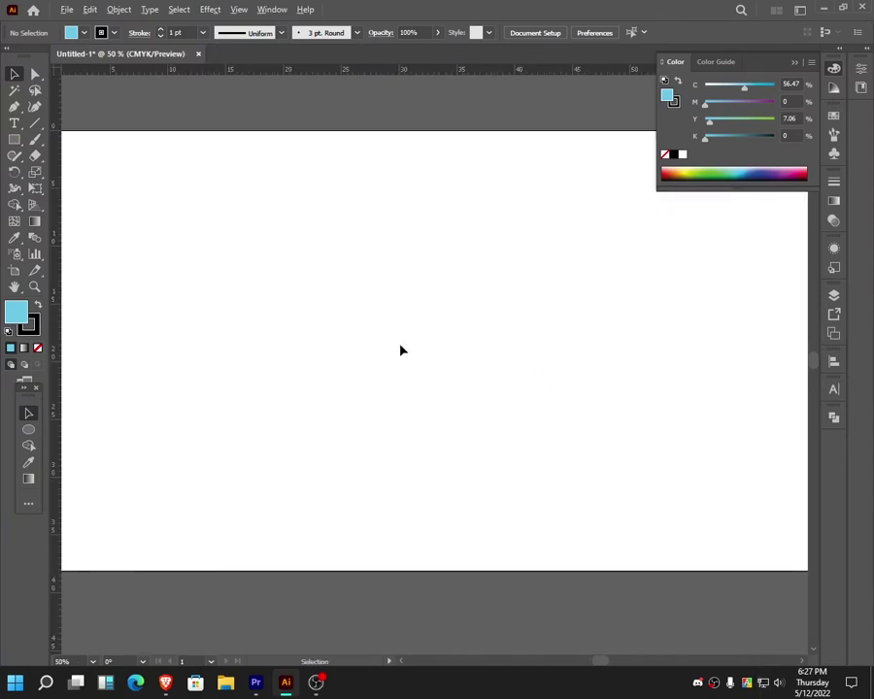
left_click(241, 8)
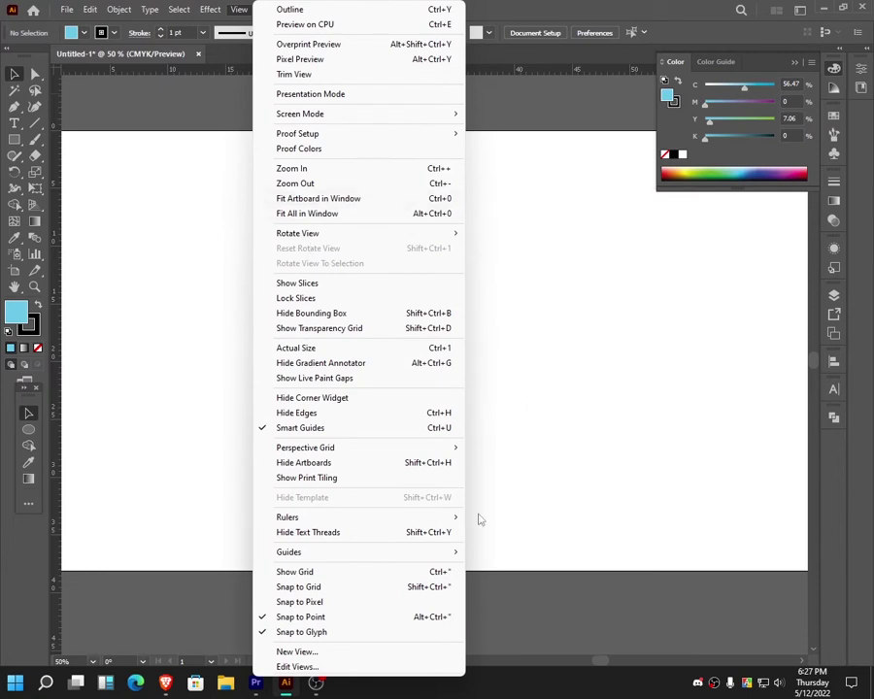
mouse_move(288, 522)
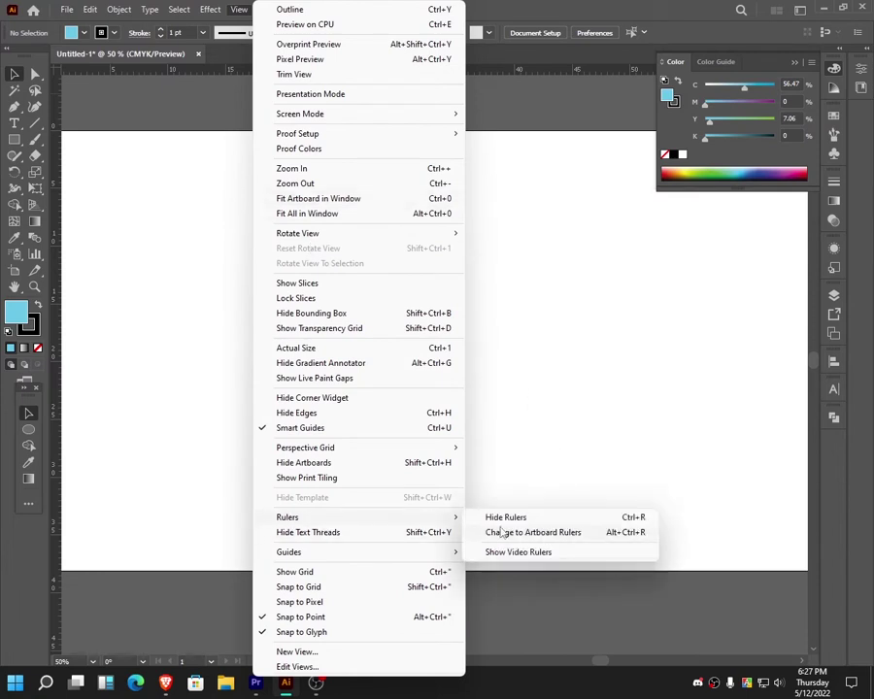
left_click(627, 521)
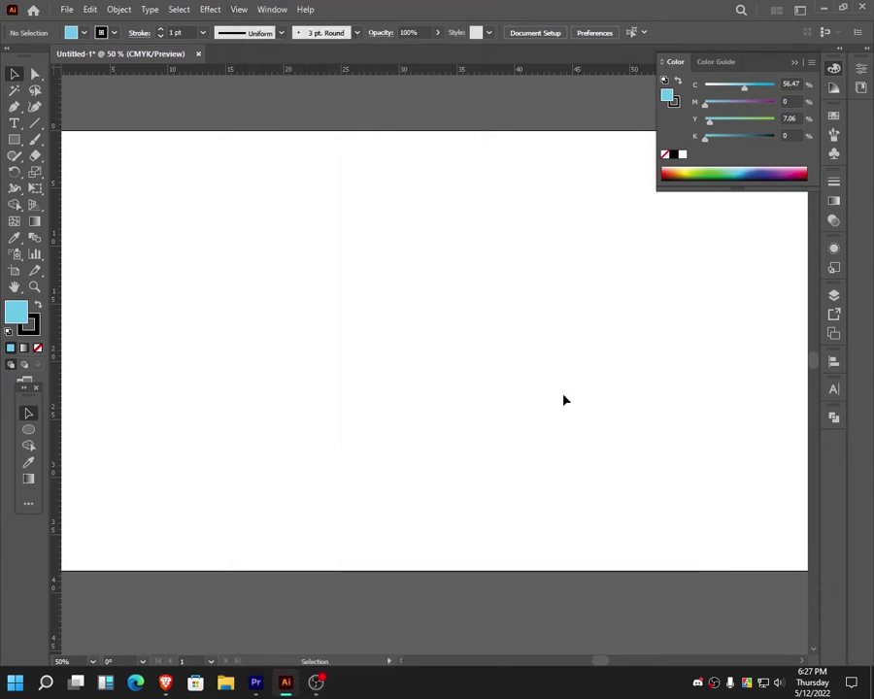
- Set the ruler units to centimeters
left_click_drag(187, 156, 209, 155)
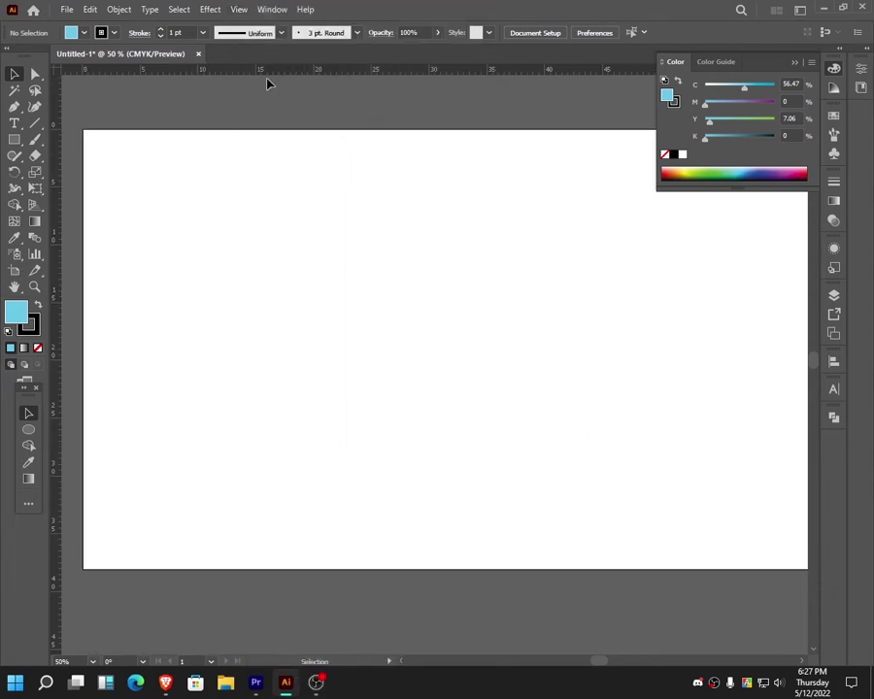
right_click(293, 73)
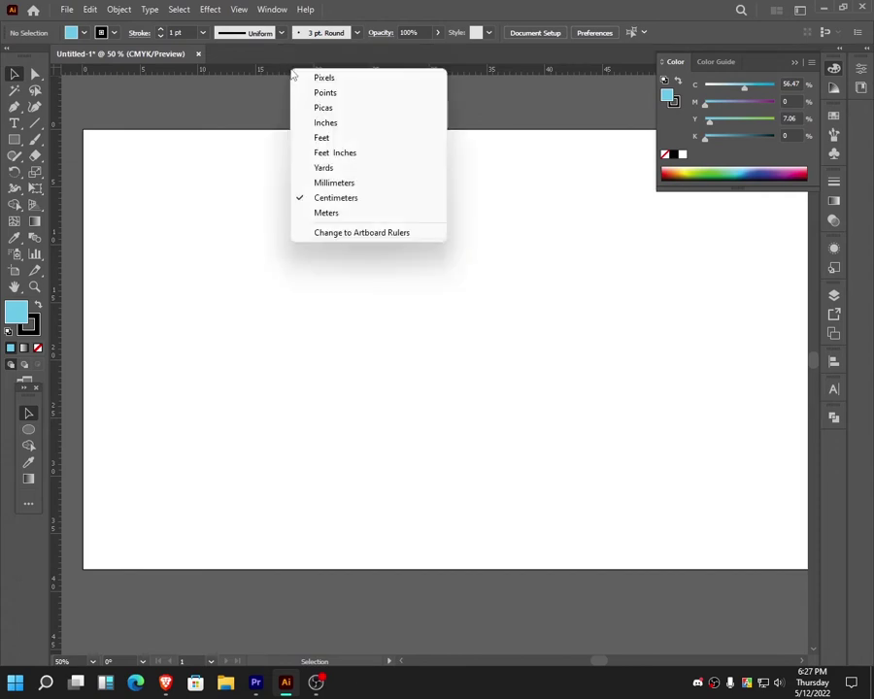
left_click(357, 199)
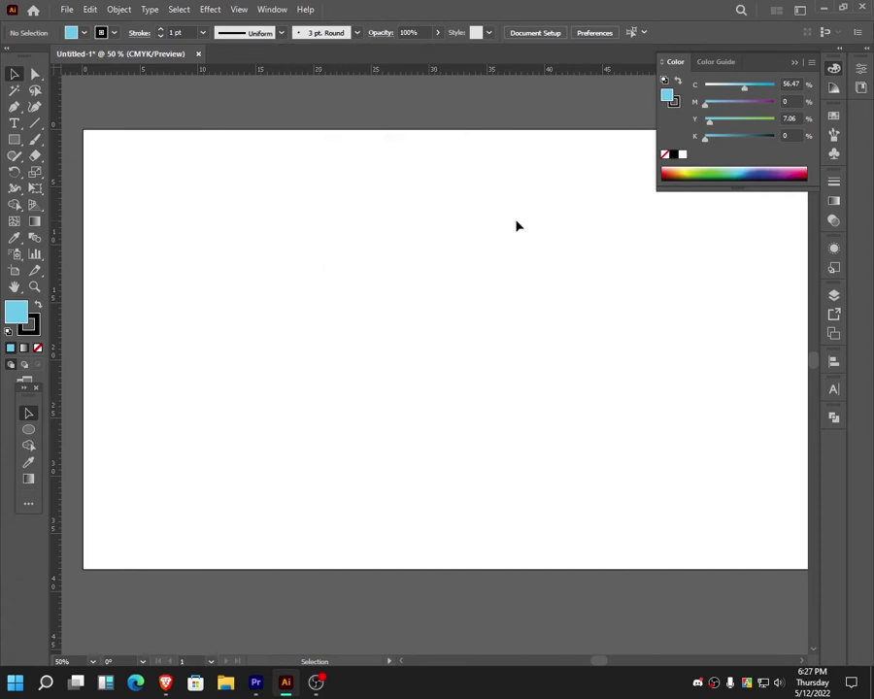
- Place six horizontal guides across the artboard at 5, 10, 15, 20, 25 and 30 cm
left_click_drag(507, 74, 122, 189)
left_click_drag(454, 85, 388, 99)
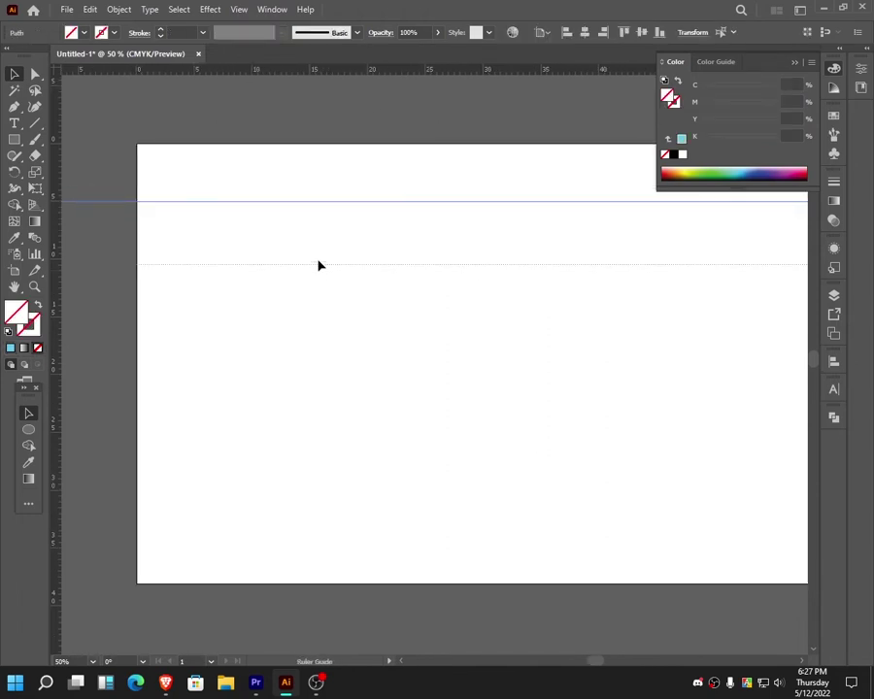
left_click_drag(318, 265, 321, 259)
left_click_drag(330, 70, 330, 318)
left_click_drag(310, 70, 303, 376)
left_click_drag(292, 70, 278, 434)
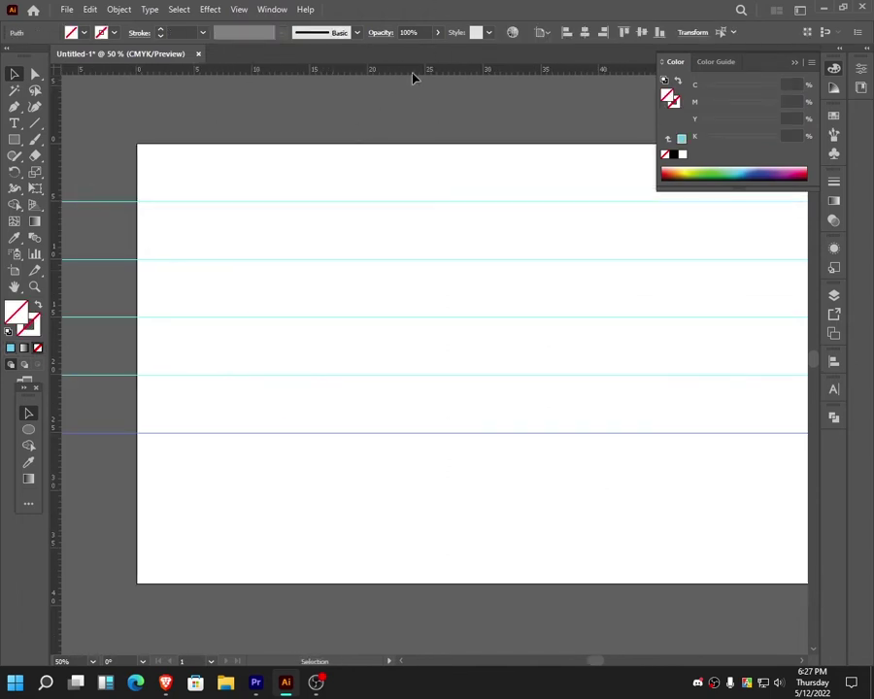
left_click_drag(412, 70, 388, 492)
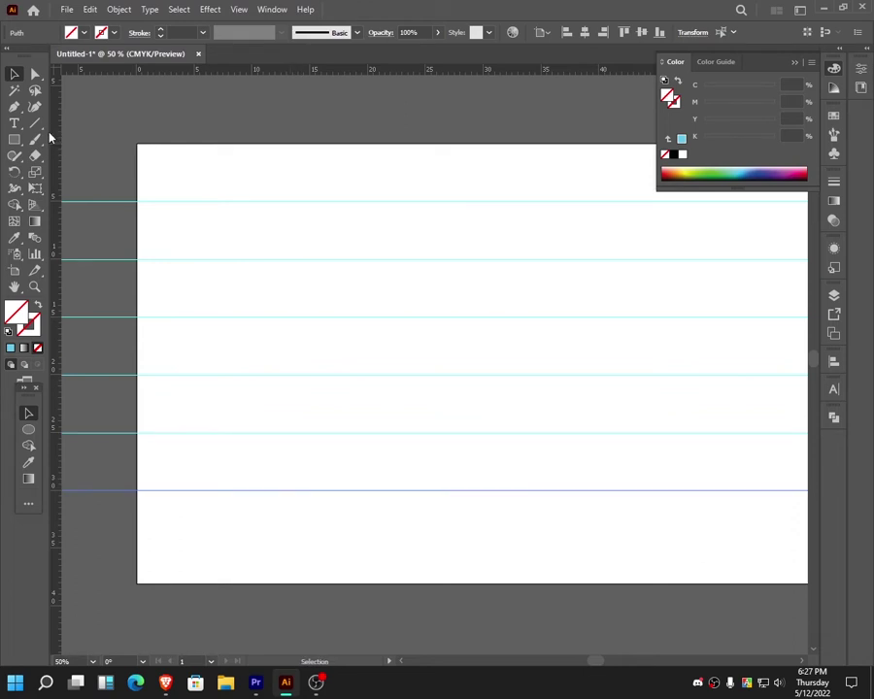
- Add five vertical guides at 15, 20, 25, 30 and 35 cm, repeating the same 5 cm spacing
key("ctrl")
left_click_drag(61, 130, 308, 94)
key("ctrl+d")
key("ctrl+d")
key("ctrl+d")
key("ctrl+d")
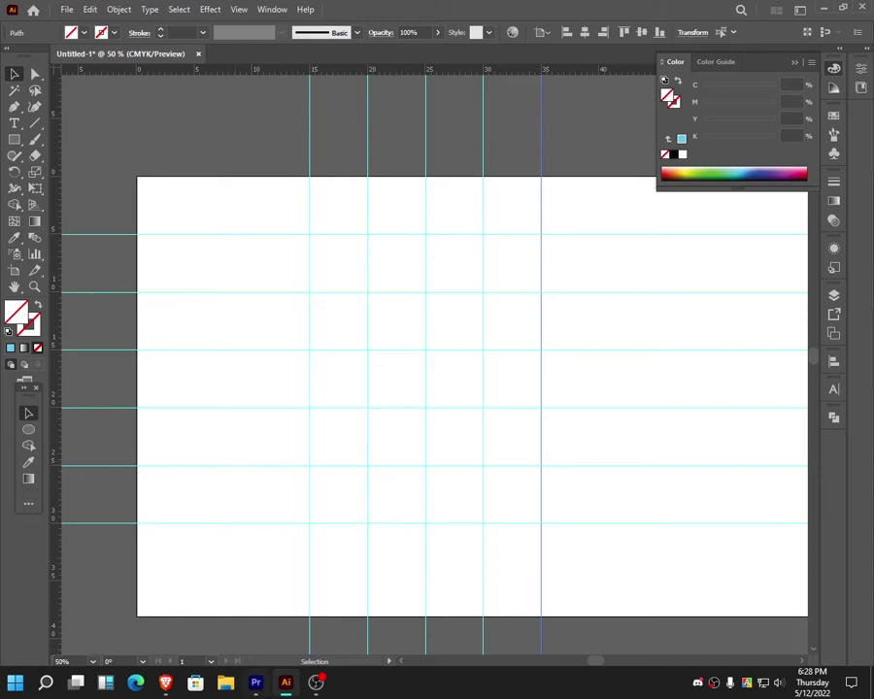
- With the Pen tool, draw the A's left slope from X 15, Y 30 cm to the 5 cm guide at about X 22.65 cm
key("p")
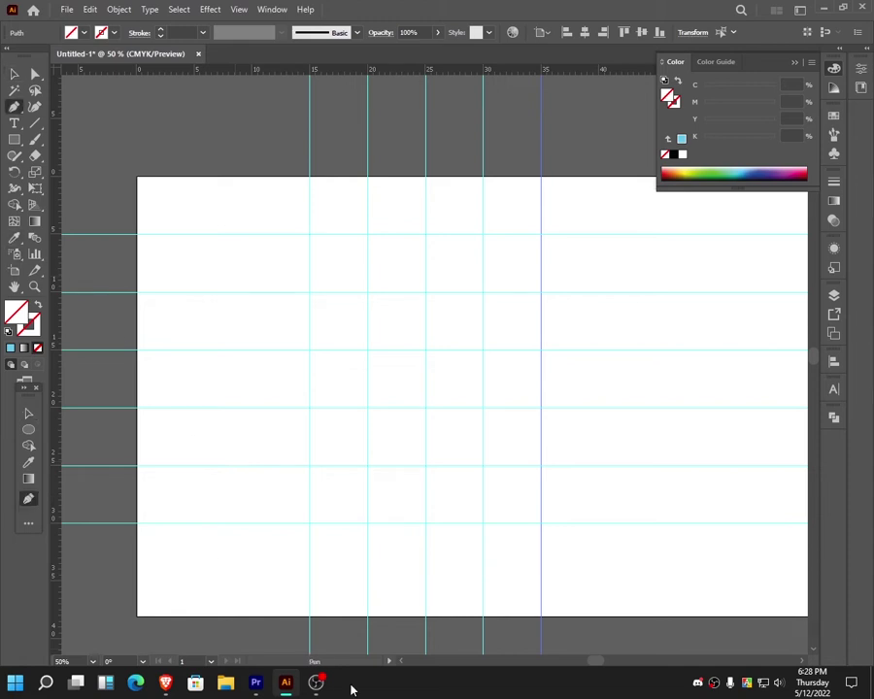
left_click(308, 523)
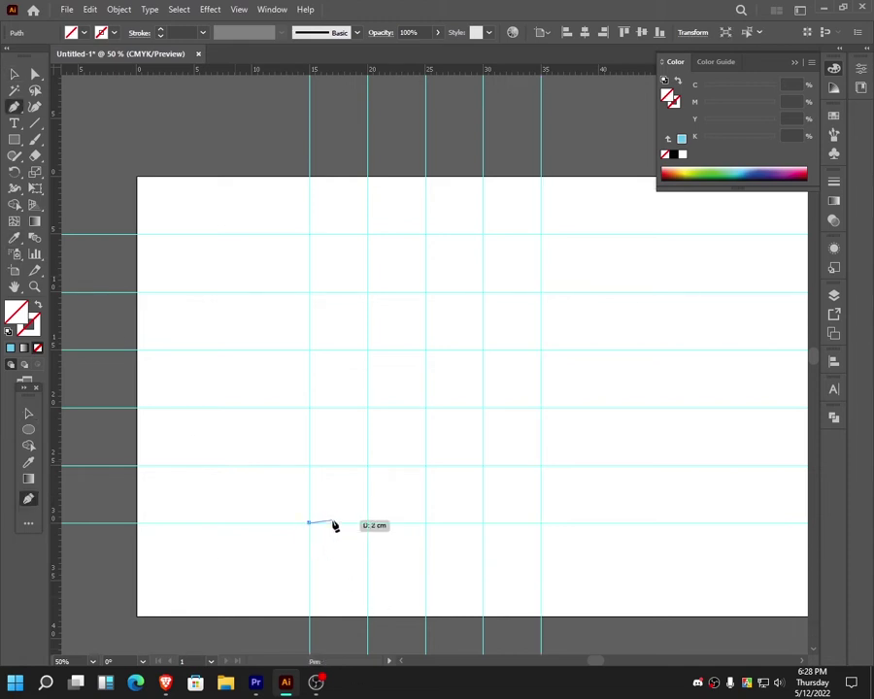
left_click(394, 234)
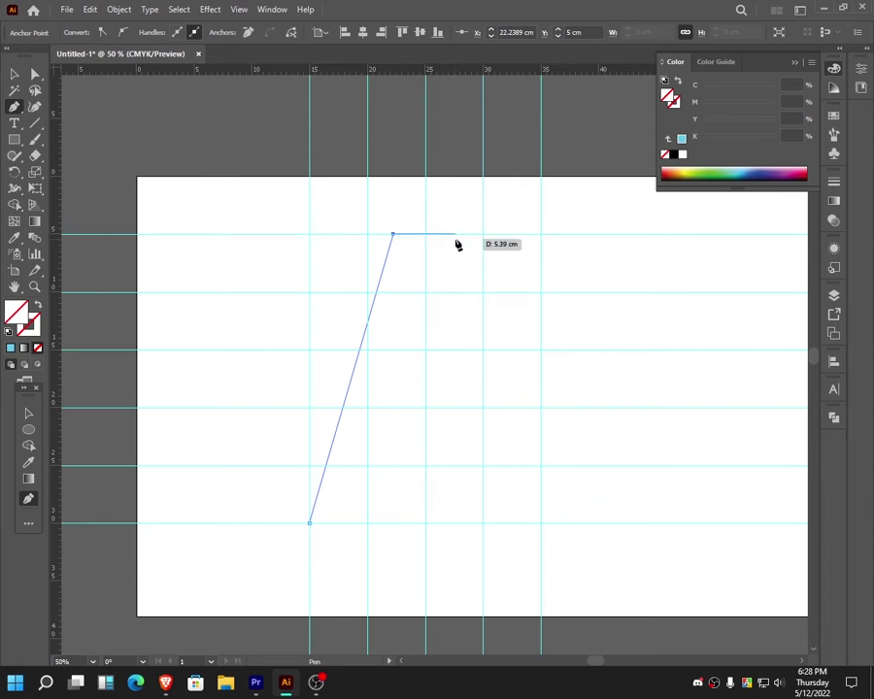
key("a")
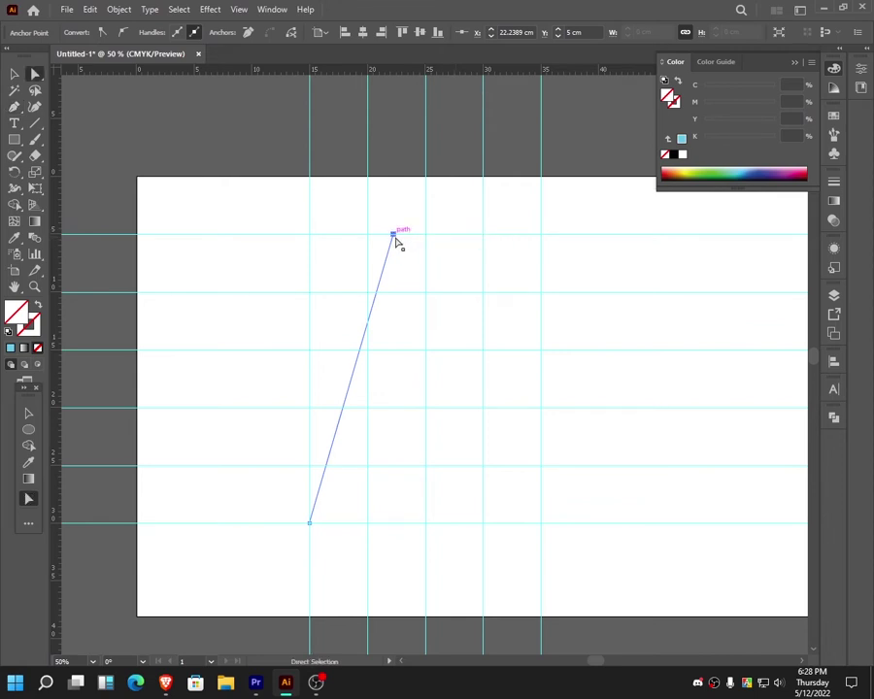
left_click_drag(397, 237, 400, 238)
key("p")
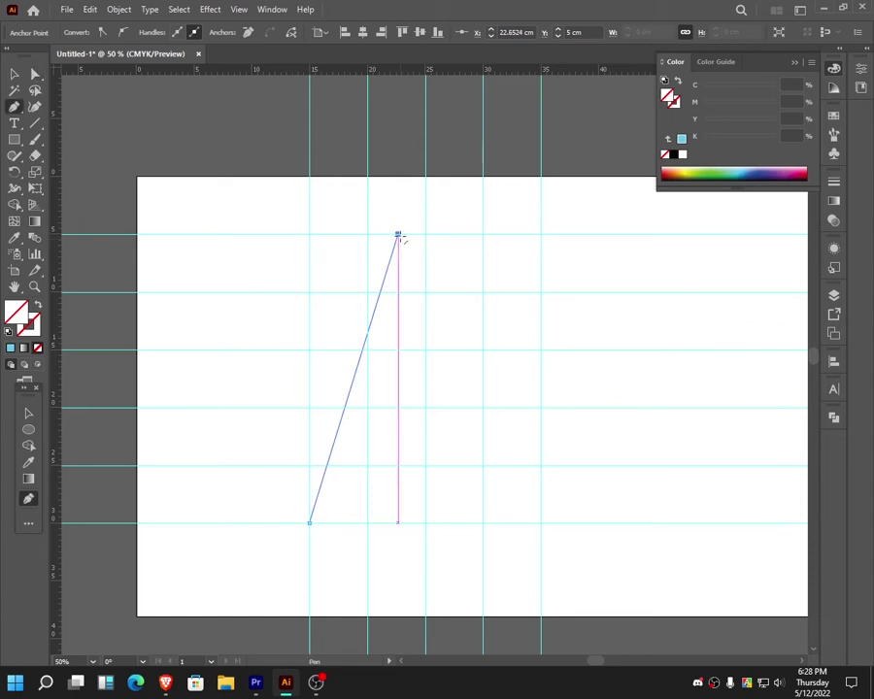
left_click(398, 235)
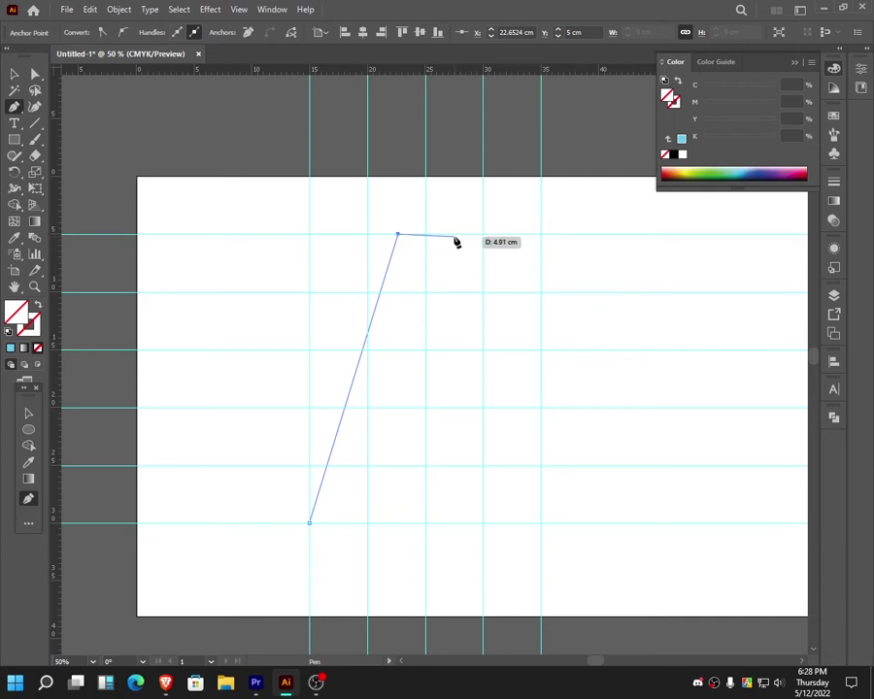
- Complete the closed A outline with a flat top to about X 27.5 cm, a right foot from 35 to 30 cm, and a bottom notch reaching Y 25 cm
left_click(455, 236)
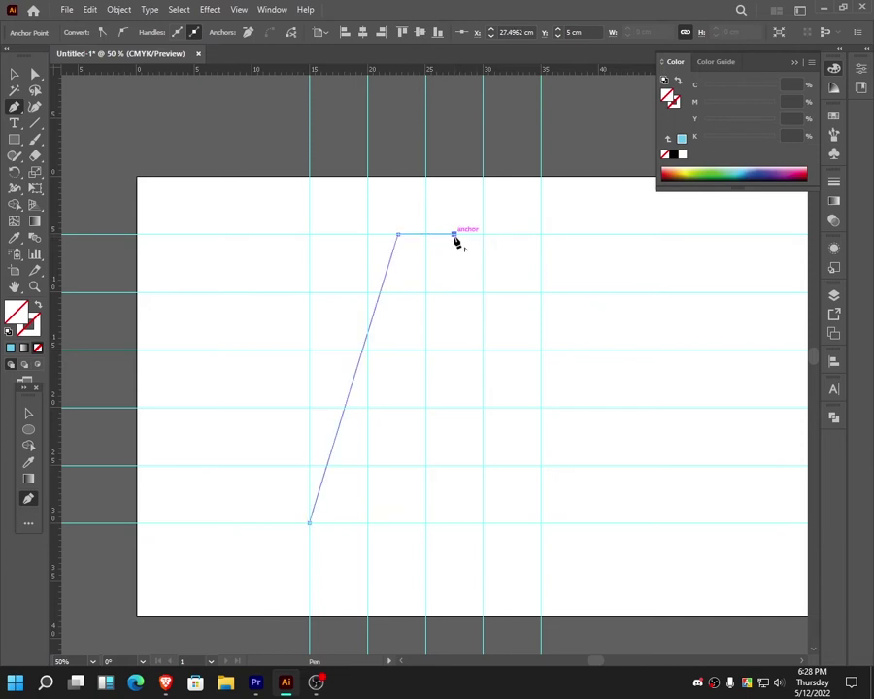
left_click(540, 523)
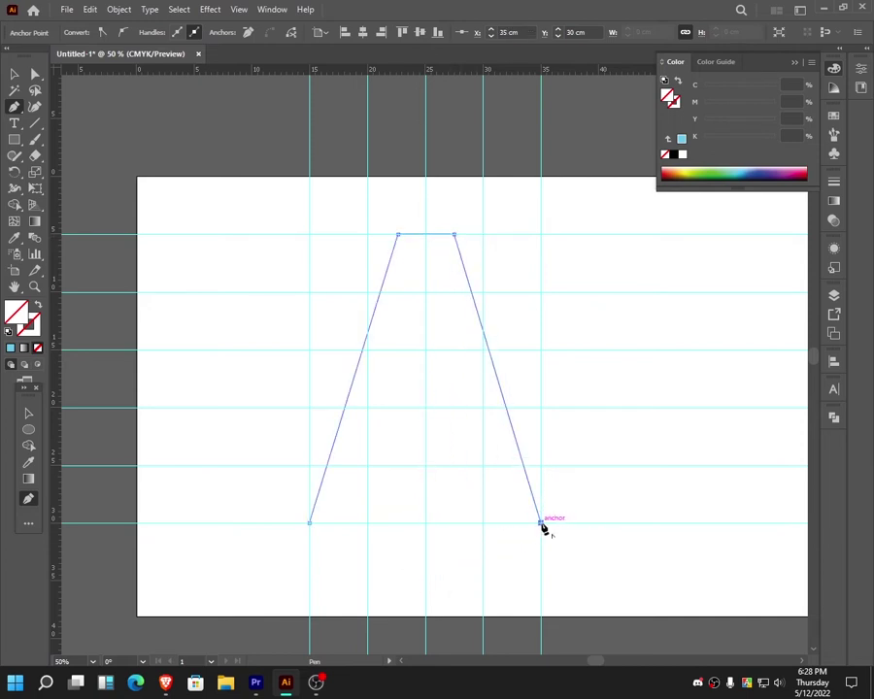
left_click(484, 524)
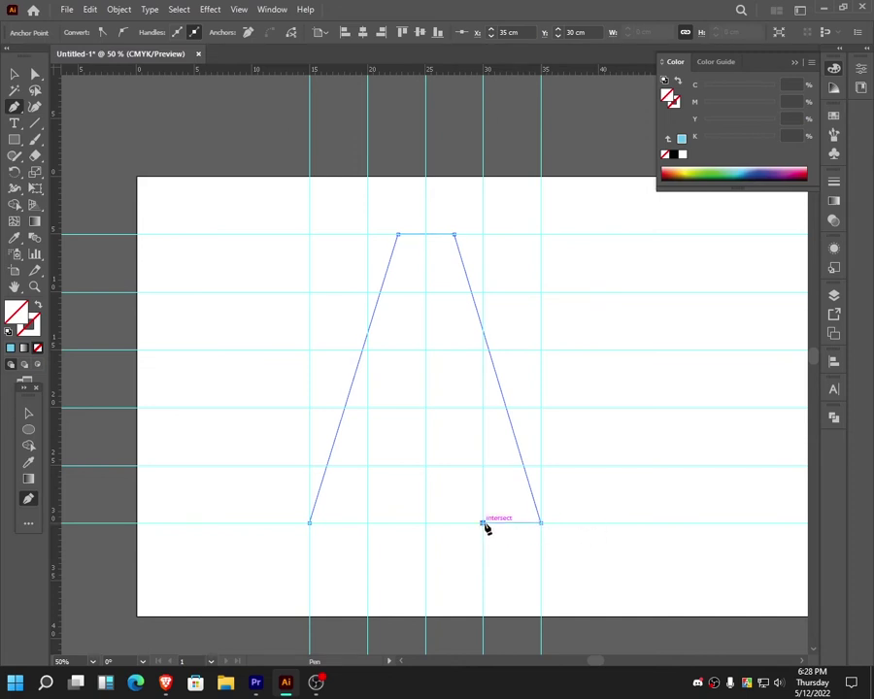
left_click(464, 466)
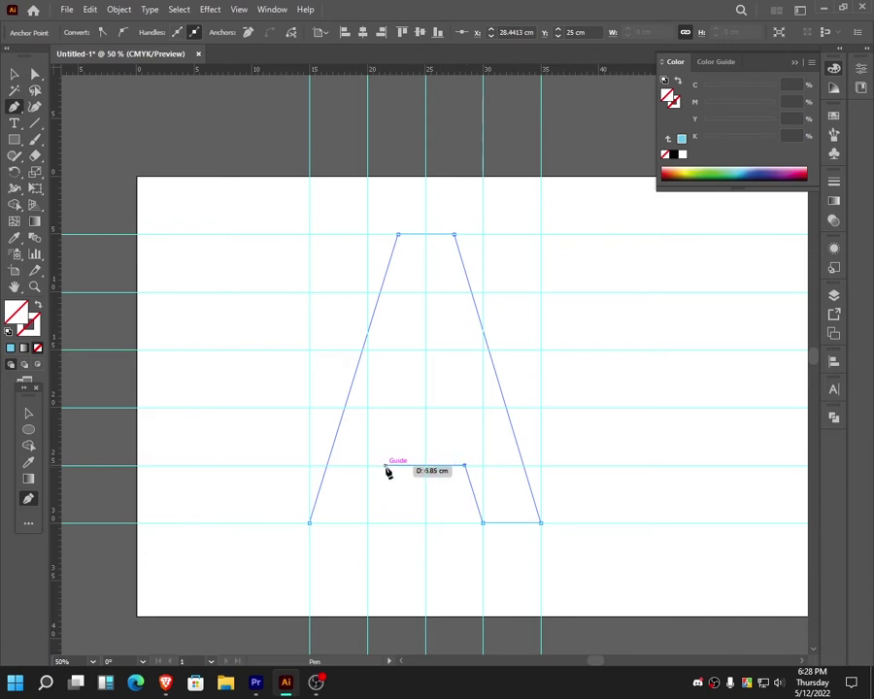
left_click(381, 467)
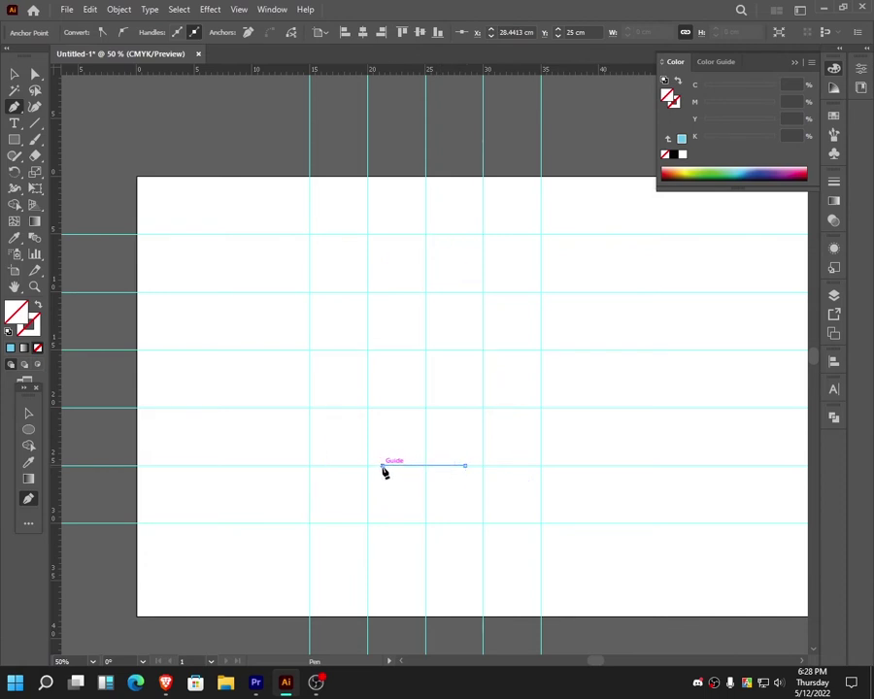
left_click(367, 523)
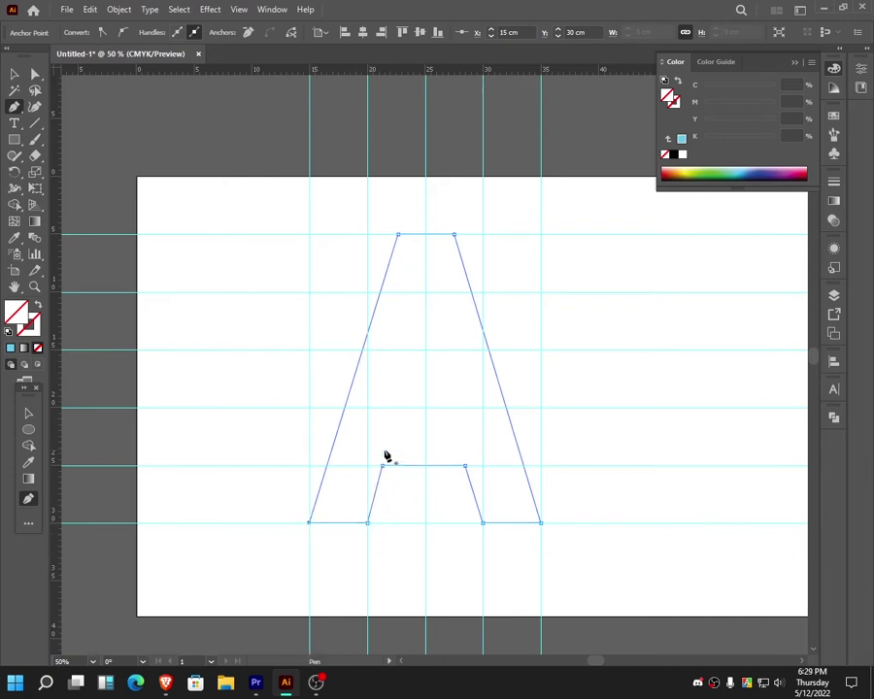
key("backslash")
left_click_drag(367, 522, 406, 388)
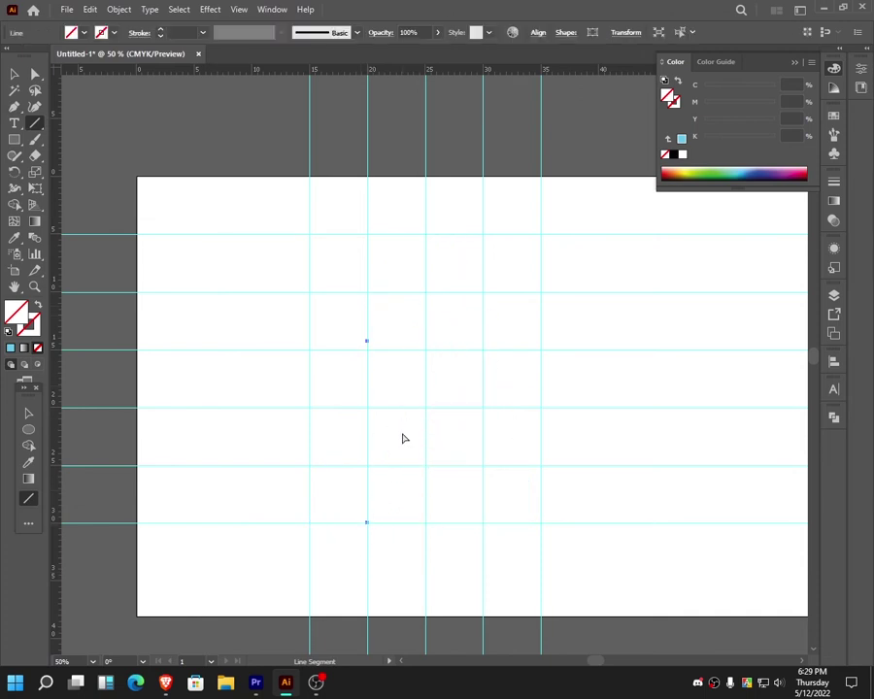
left_click_drag(362, 535, 362, 531)
- Select the letter A outline and give it a black stroke
key("ctrl+a")
key("v")
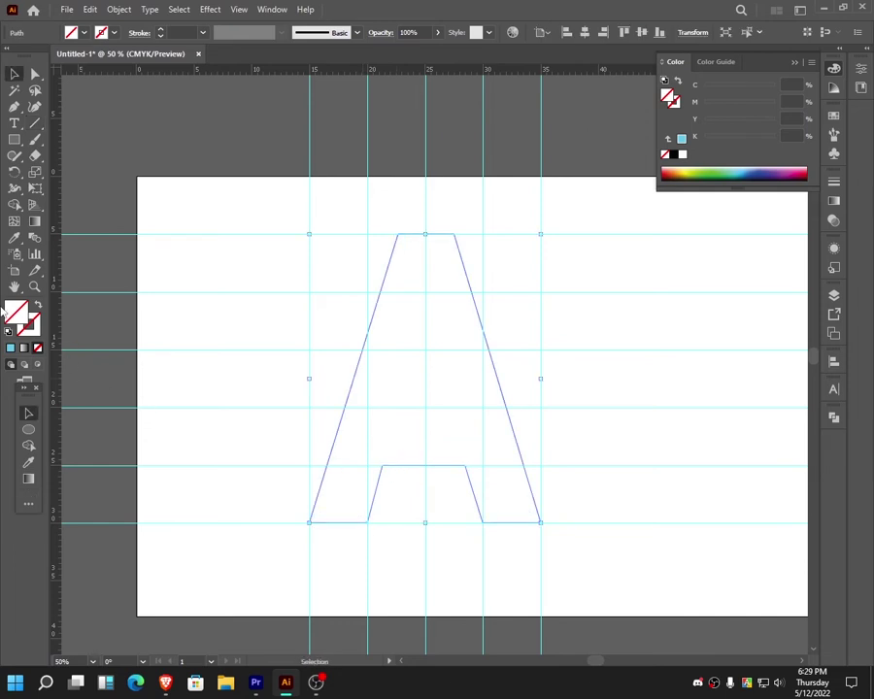
left_click(673, 155)
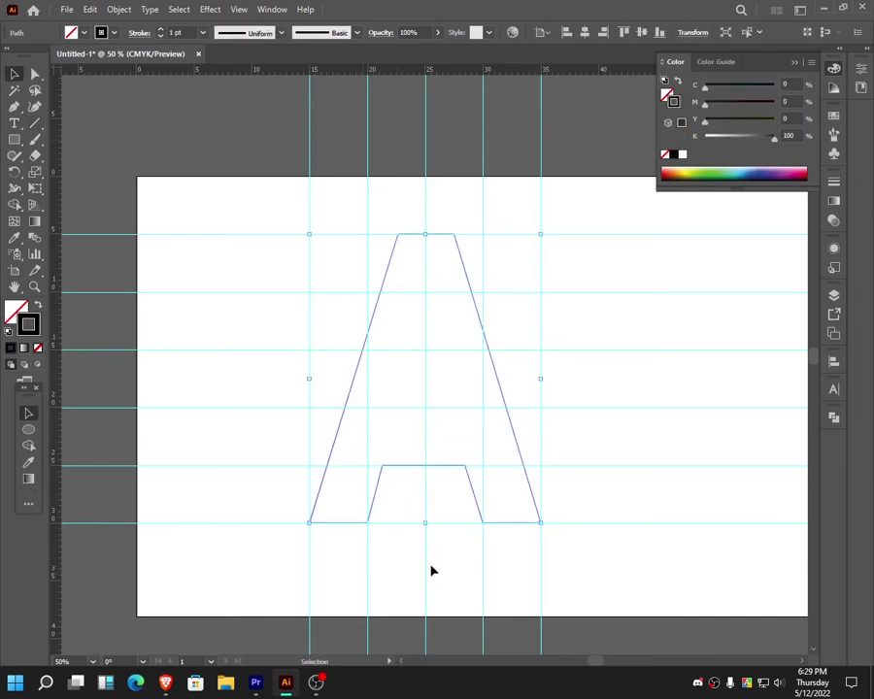
- Draw a line from the left foot's inner corner along the notch edge to the A's top, and make a vertically reflected copy
key("backslash")
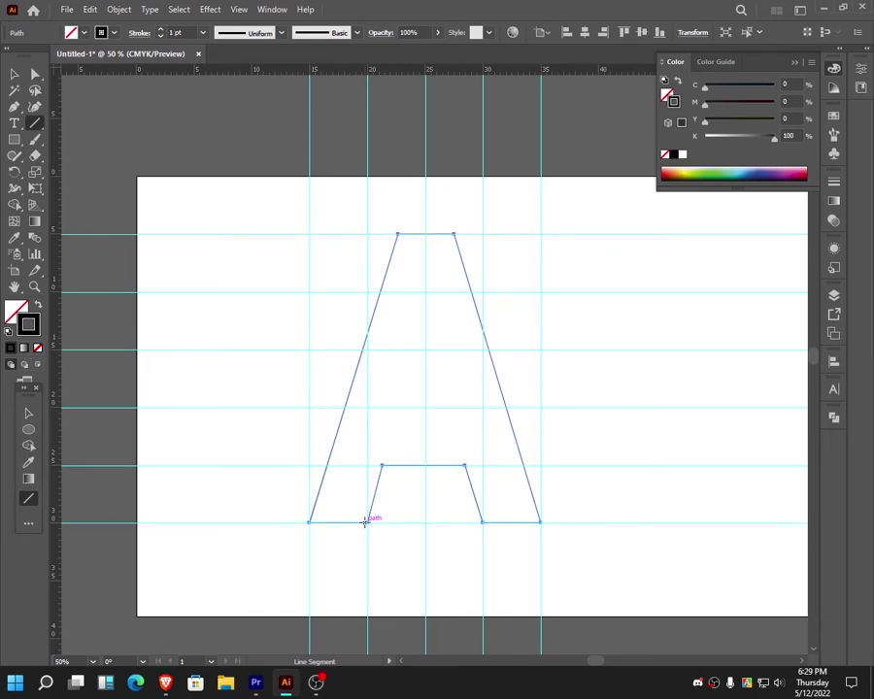
left_click_drag(365, 522, 443, 232)
key("v")
right_click(439, 255)
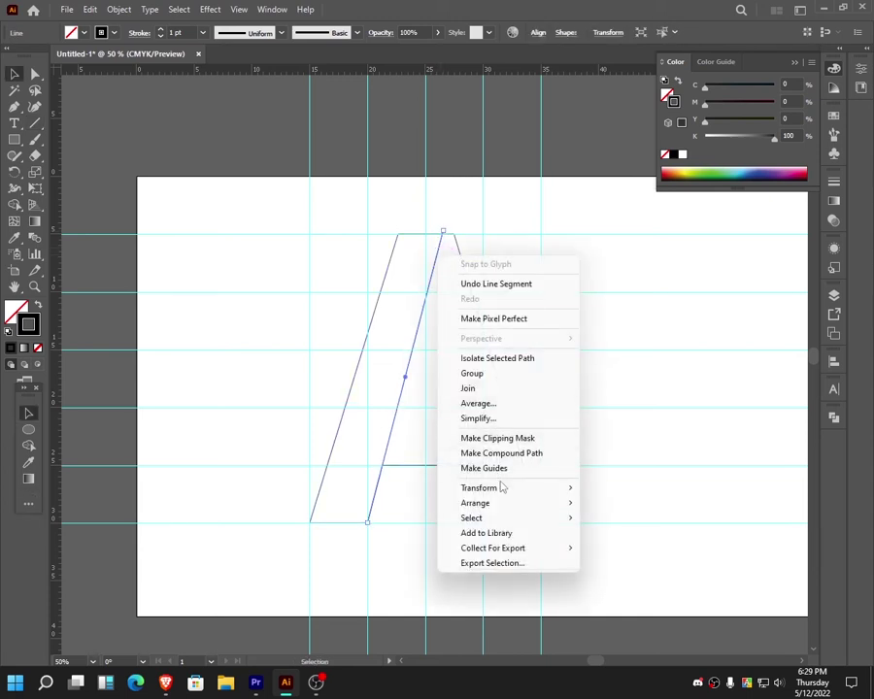
mouse_move(502, 487)
left_click(629, 539)
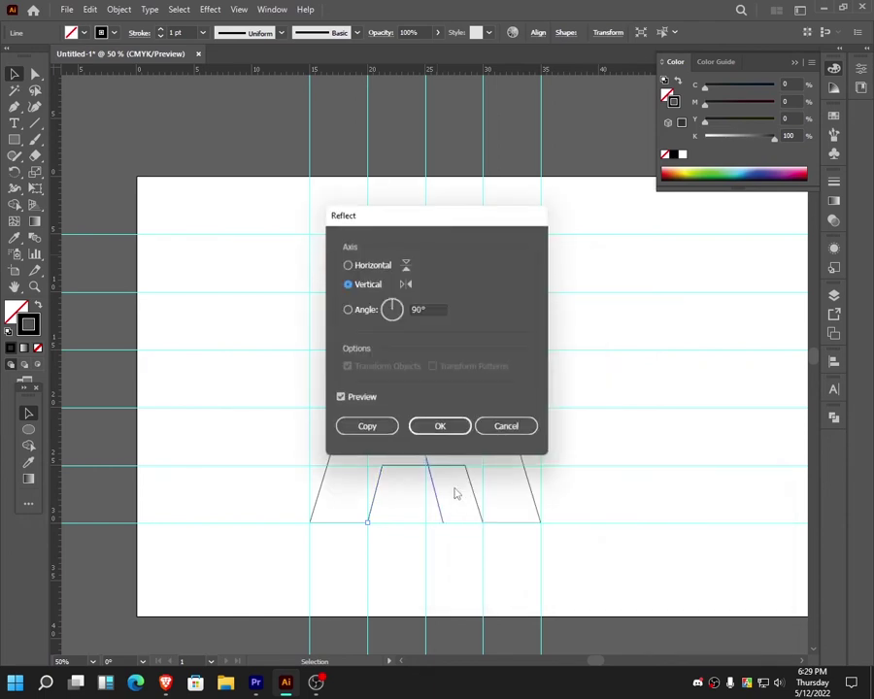
left_click(365, 425)
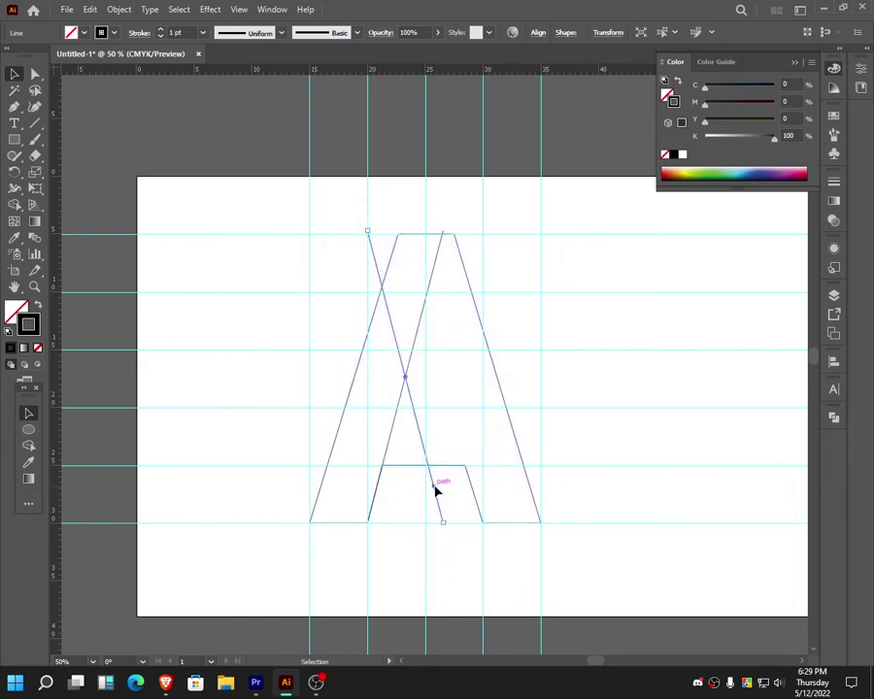
- Move the reflected line so its lower end meets the right foot's inner corner at X 30 cm
left_click_drag(435, 490, 470, 497)
key("ctrl+y")
scroll(471, 498, "up", 3)
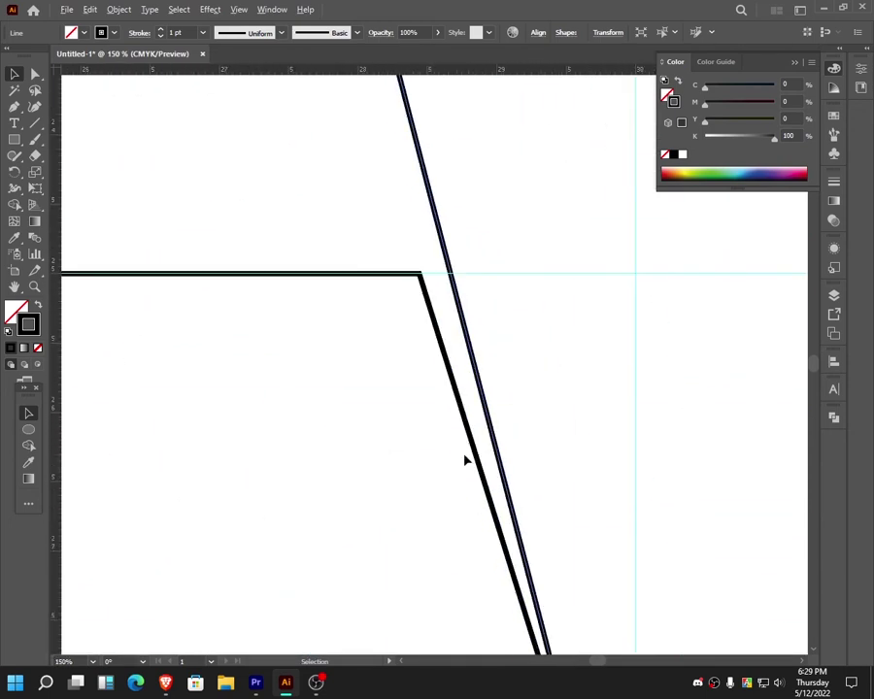
- Move the notch's upper-right corner along the 25 cm guide onto the reflected line, to about X 28.67 cm
key("a")
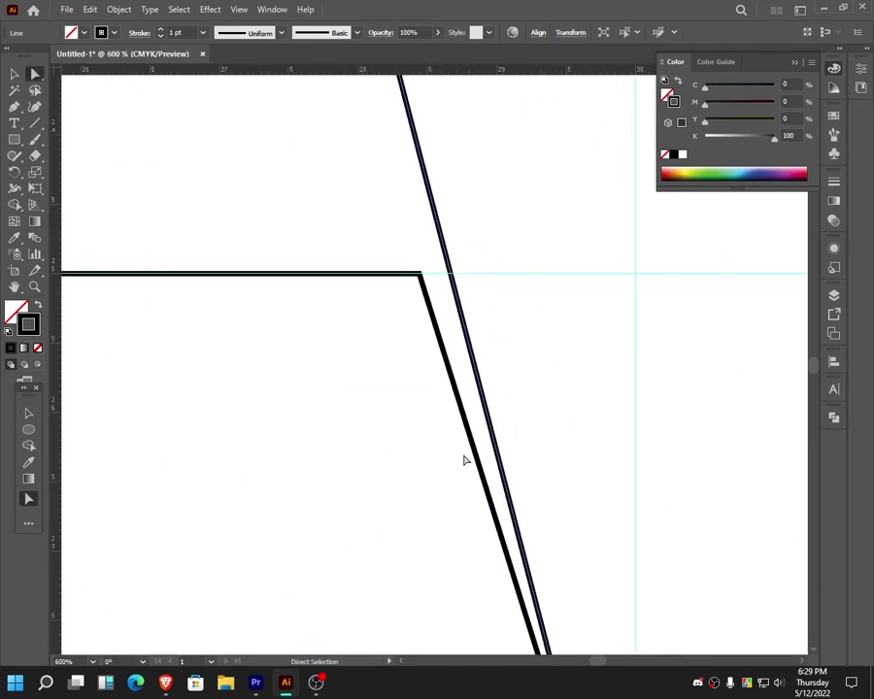
left_click(419, 276)
left_click_drag(420, 276, 450, 277)
scroll(451, 281, "down", 3)
scroll(425, 343, "down", 4)
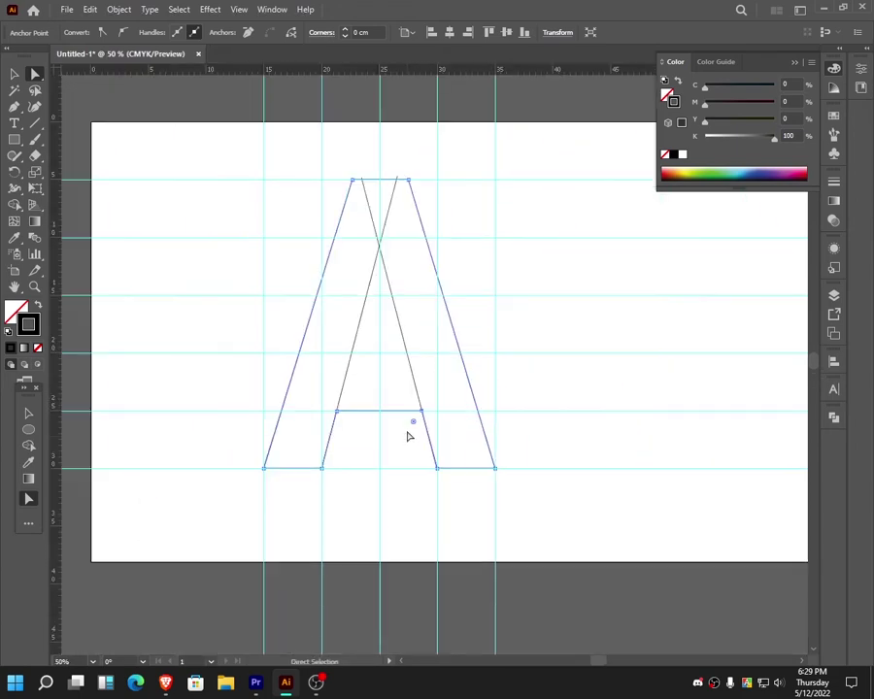
- With the Pen tool, draw a closed triangle from the lines' crossing at X 25 cm down both lines to the 15 cm guide
key("p")
scroll(366, 199, "up", 3)
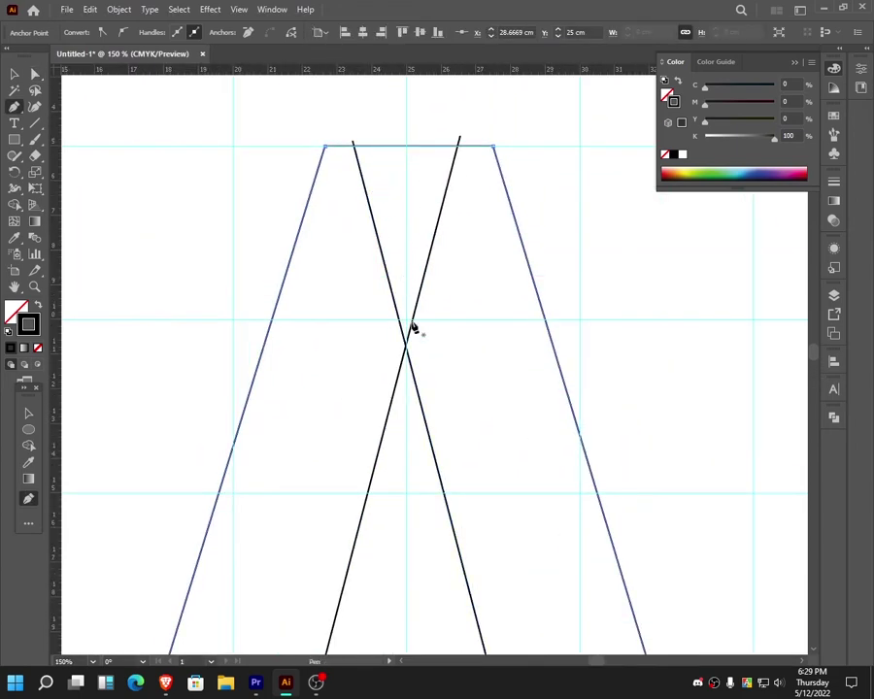
left_click(407, 354)
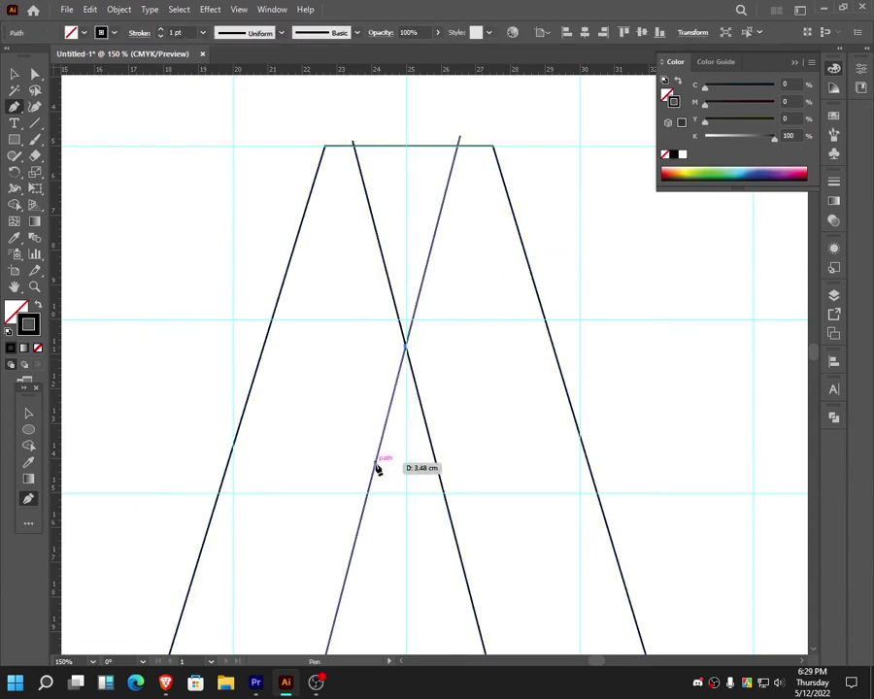
scroll(483, 143, "up", 2)
scroll(447, 158, "up", 2)
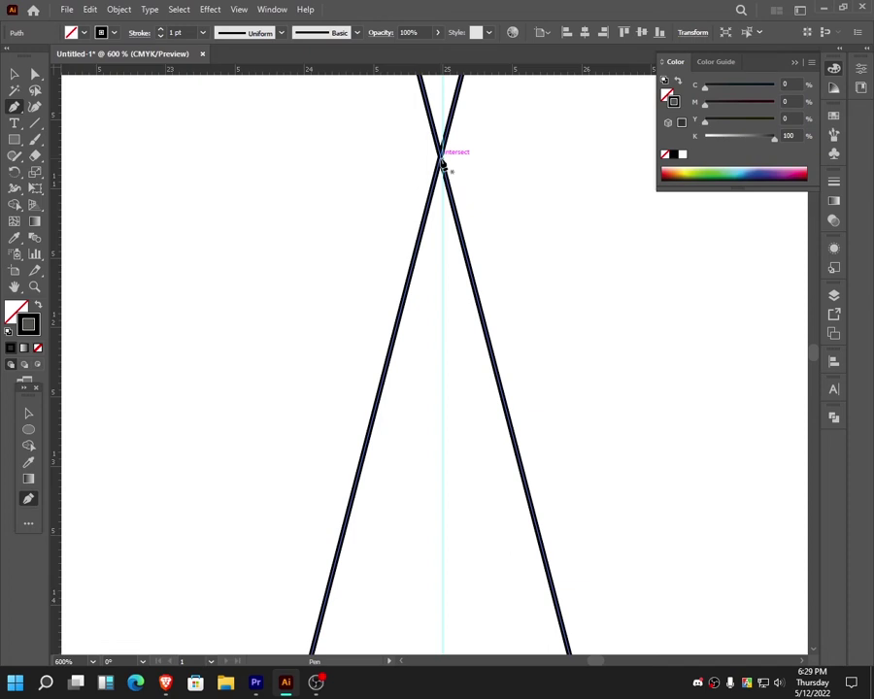
scroll(442, 160, "down", 5)
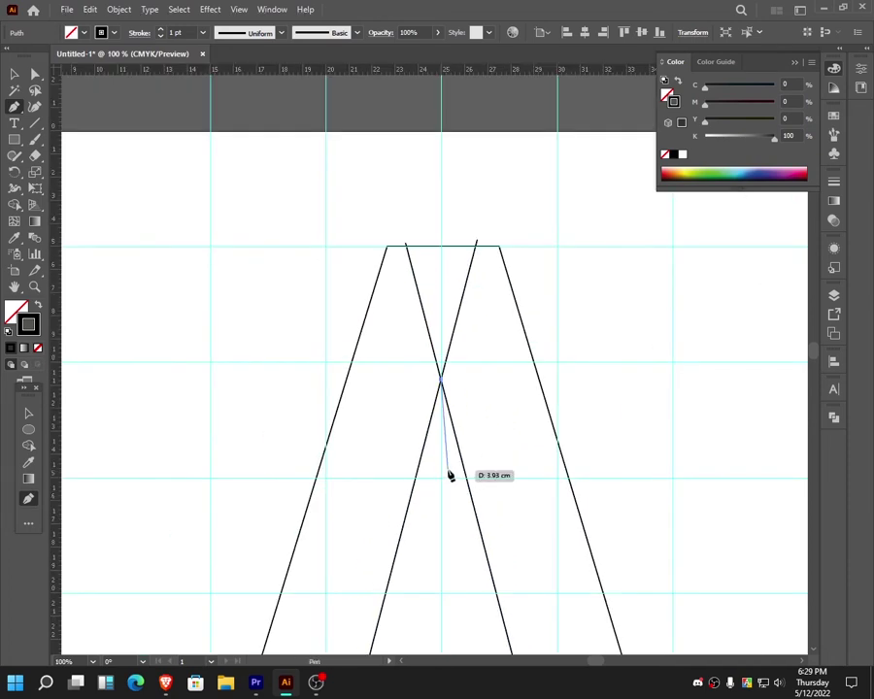
left_click_drag(425, 478, 437, 453)
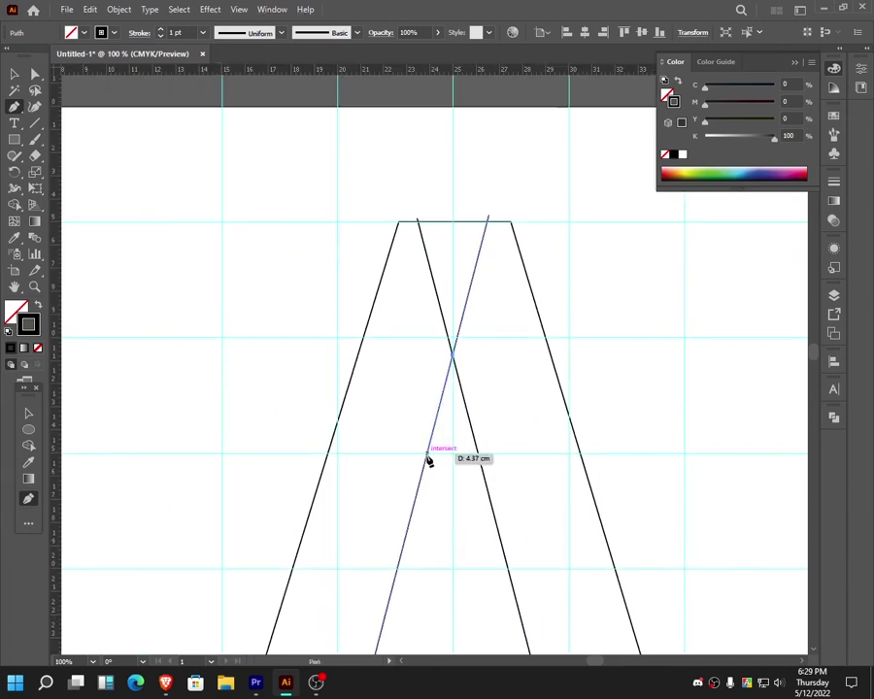
left_click(427, 453)
left_click(478, 453)
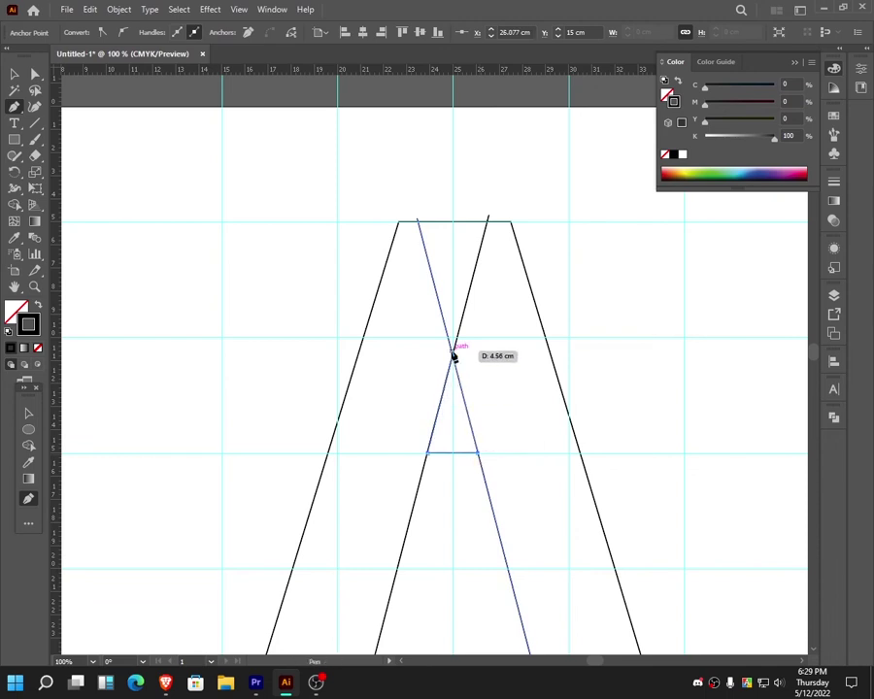
left_click(453, 361)
- Delete the two crossing construction lines together with the guides running through the A's upper middle
key("v")
left_click(434, 311)
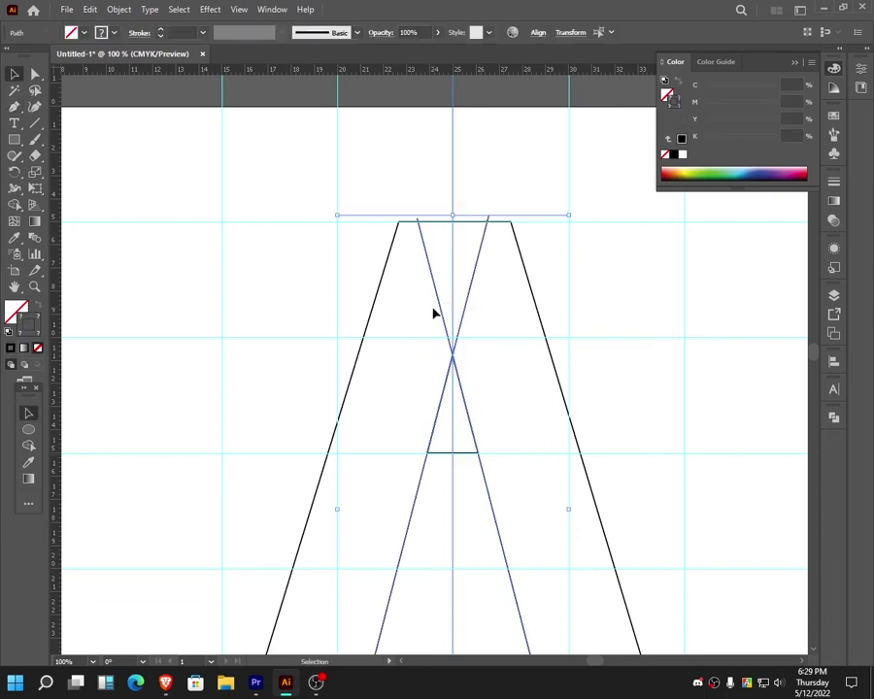
key("Delete")
left_click_drag(653, 385, 649, 384)
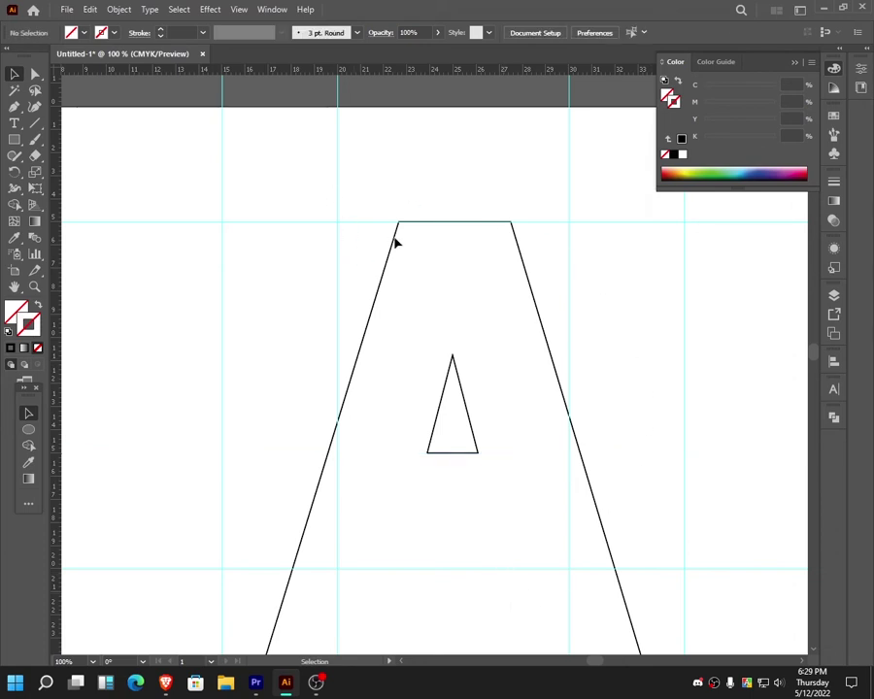
- Delete all remaining horizontal and vertical guides around the letter A
scroll(396, 243, "down", 2)
left_click(536, 223)
key("Delete")
left_click_drag(611, 228, 602, 632)
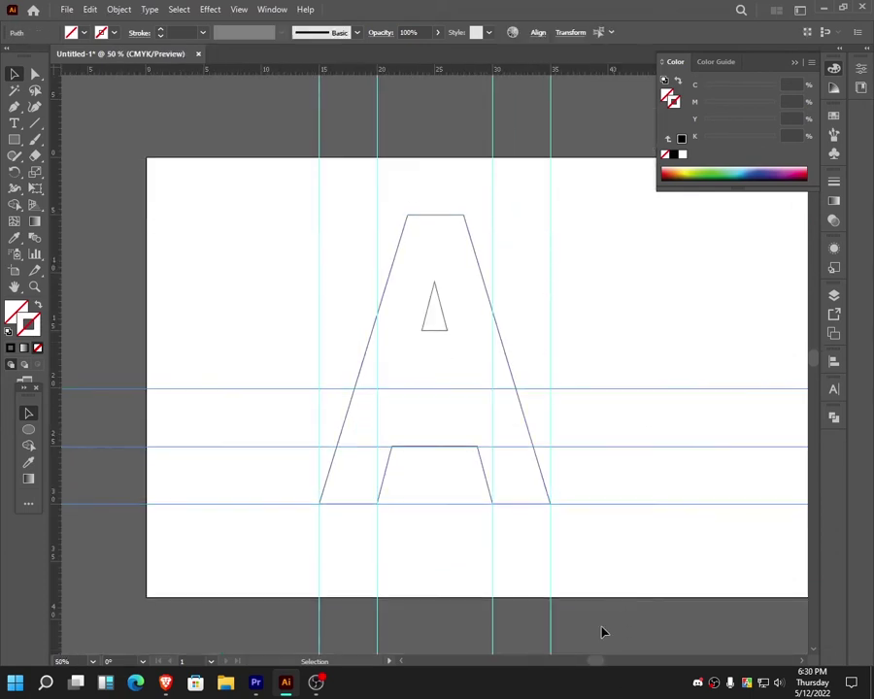
key("Delete")
left_click_drag(602, 557, 313, 561)
key("Delete")
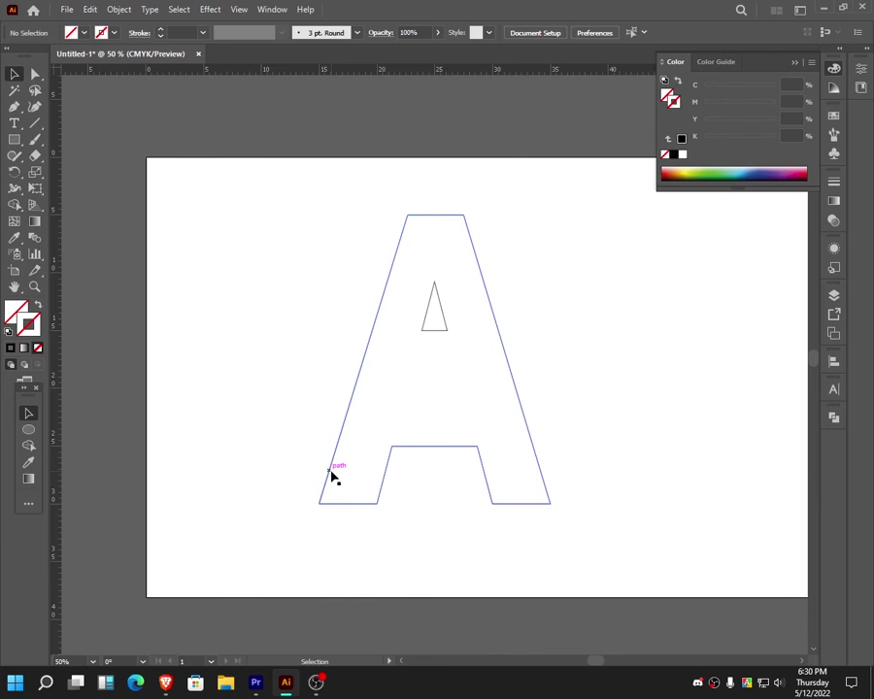
- Proportionally enlarge the triangle inside the A, keeping it centred at X 25 cm
left_click(440, 331)
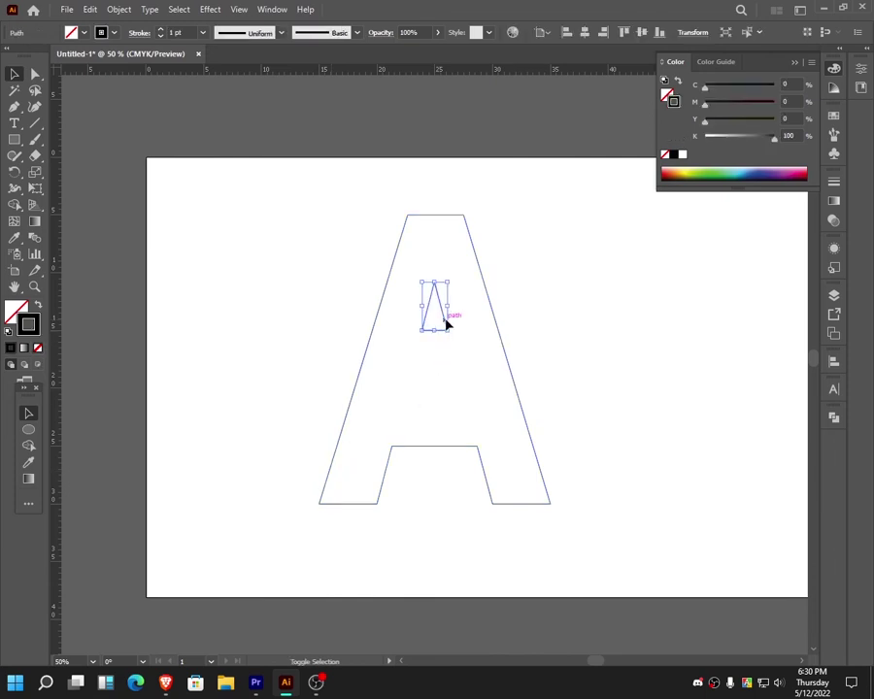
left_click_drag(445, 326, 453, 361)
left_click(593, 390)
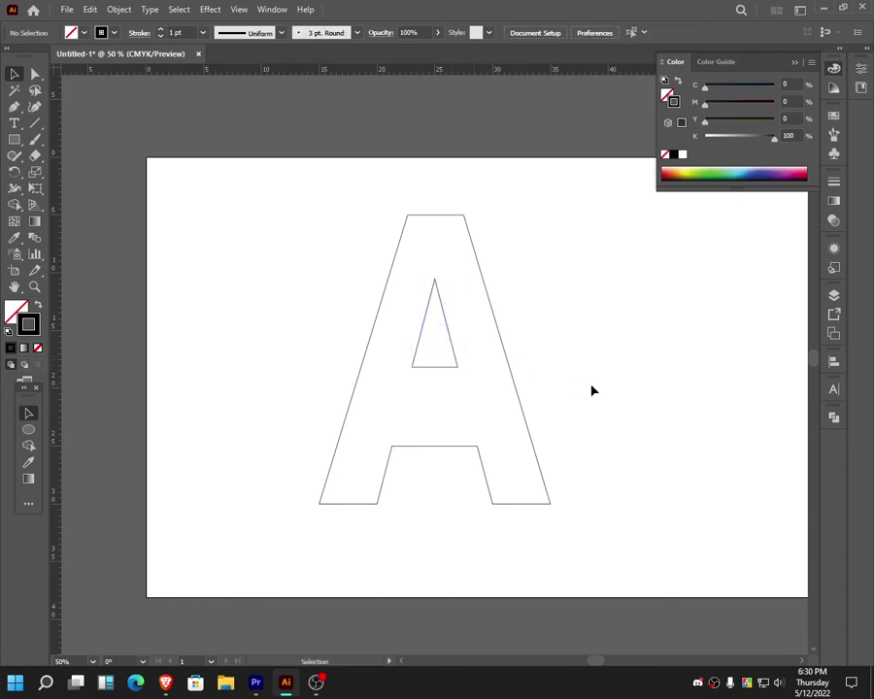
- Draw a slanted top face above the A's flat top, its back edge from about X 24.19 to 29.03 cm at Y 3.46 cm
key("p")
left_click(406, 216)
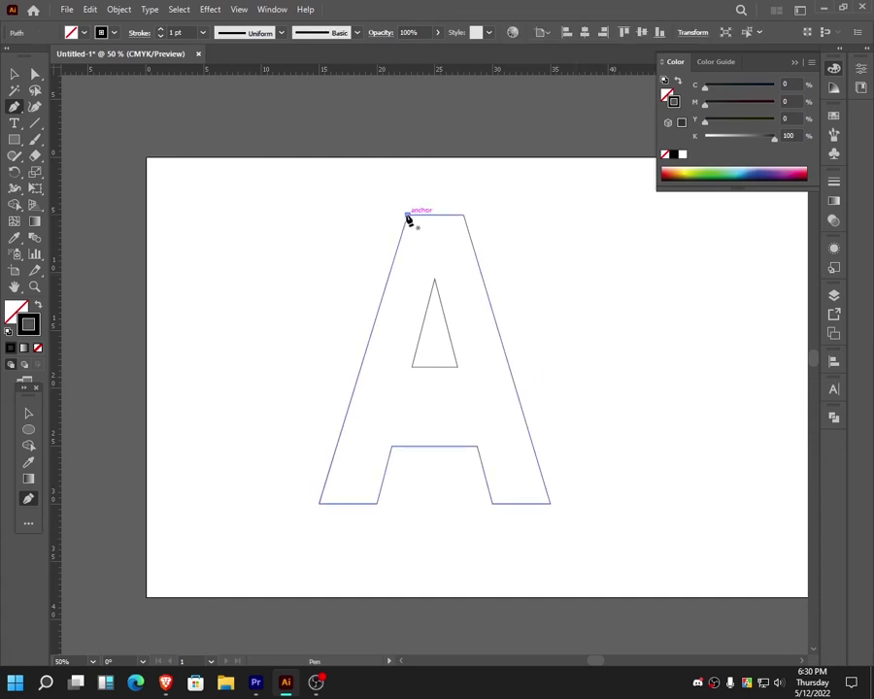
left_click(424, 197)
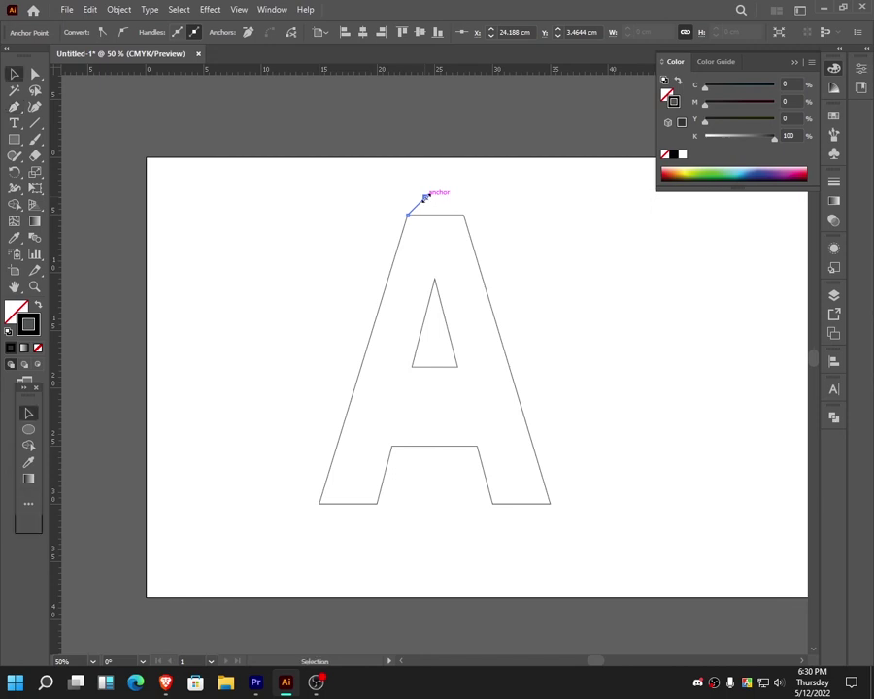
left_click(472, 220, "ctrl")
left_click(465, 216)
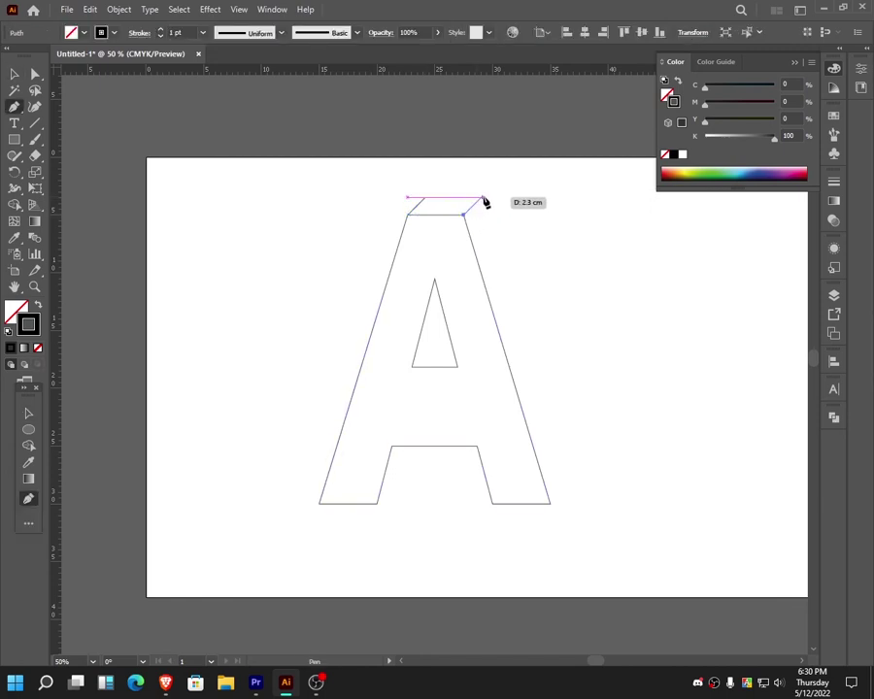
left_click(481, 199)
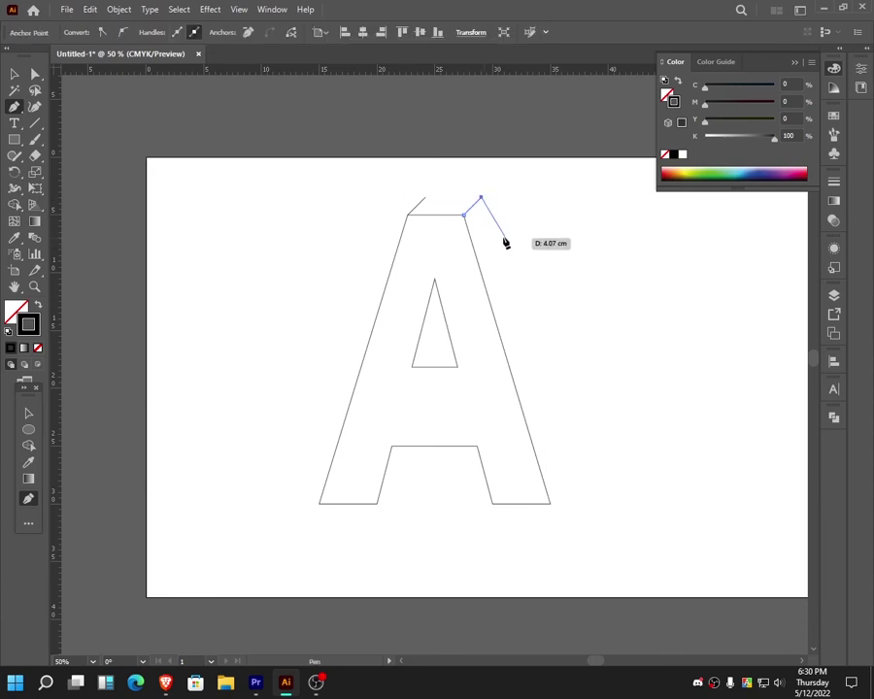
left_click(425, 197)
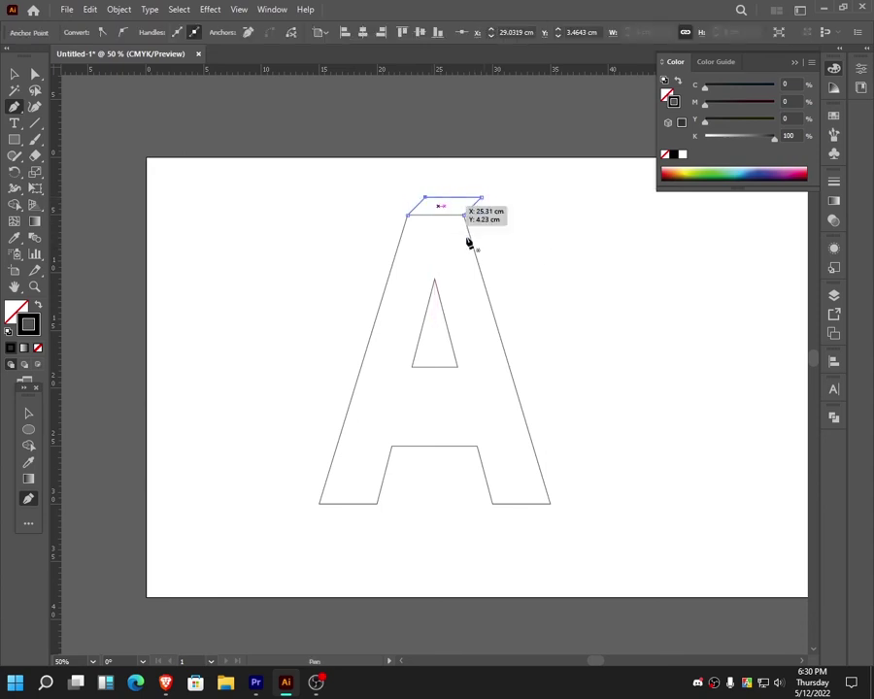
left_click(407, 216)
key("v")
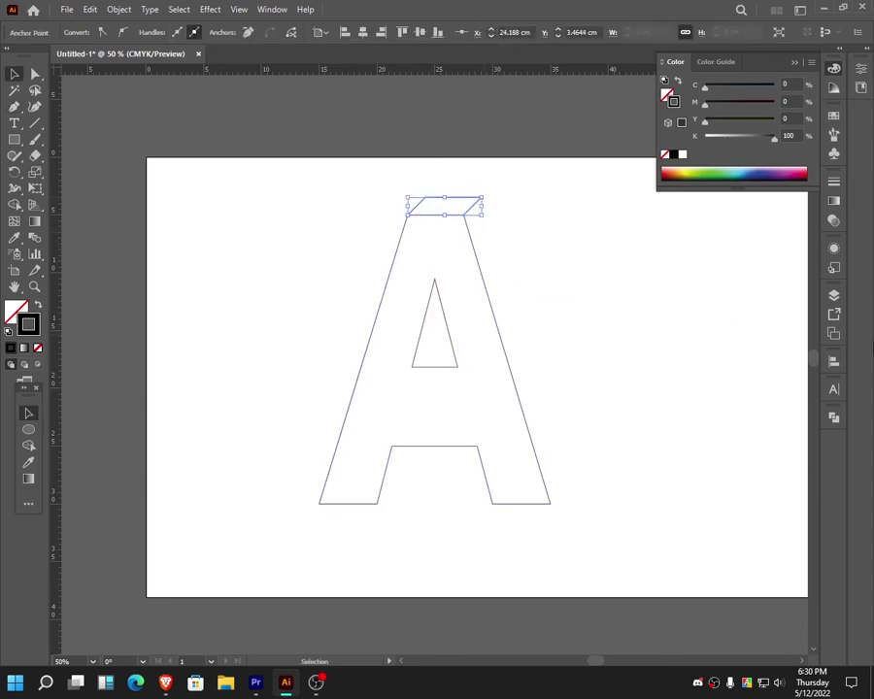
- Draw a 45° line from the right foot's outer corner up to about X 39.05, Y 25.95 cm
key("p")
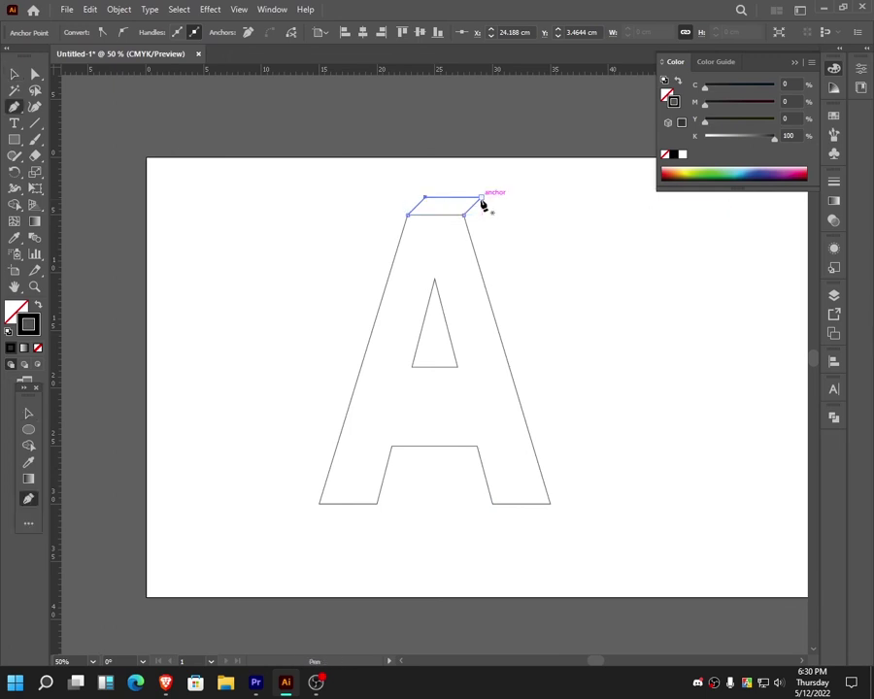
left_click(550, 503)
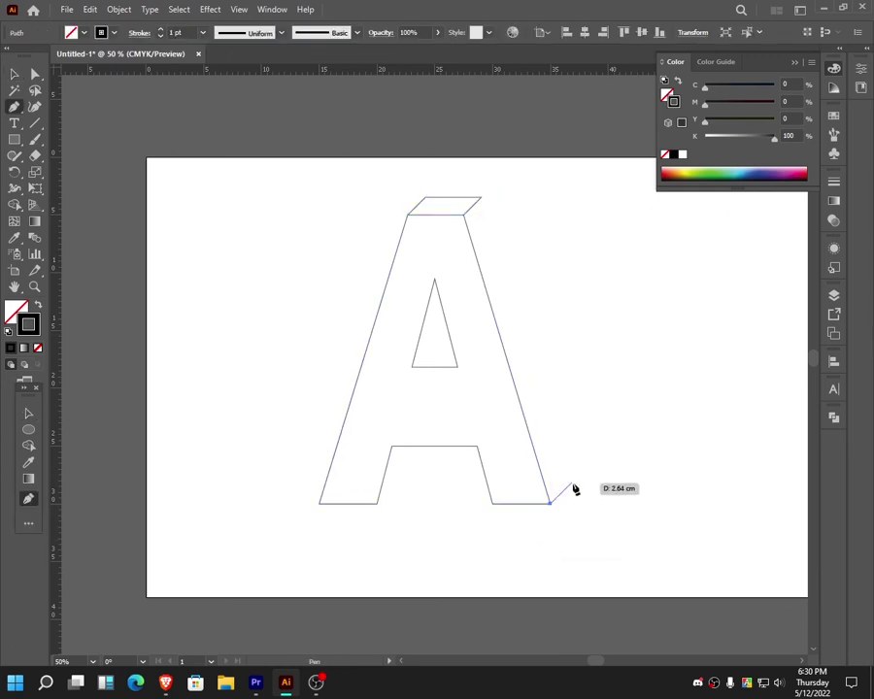
left_click(598, 456)
key("v")
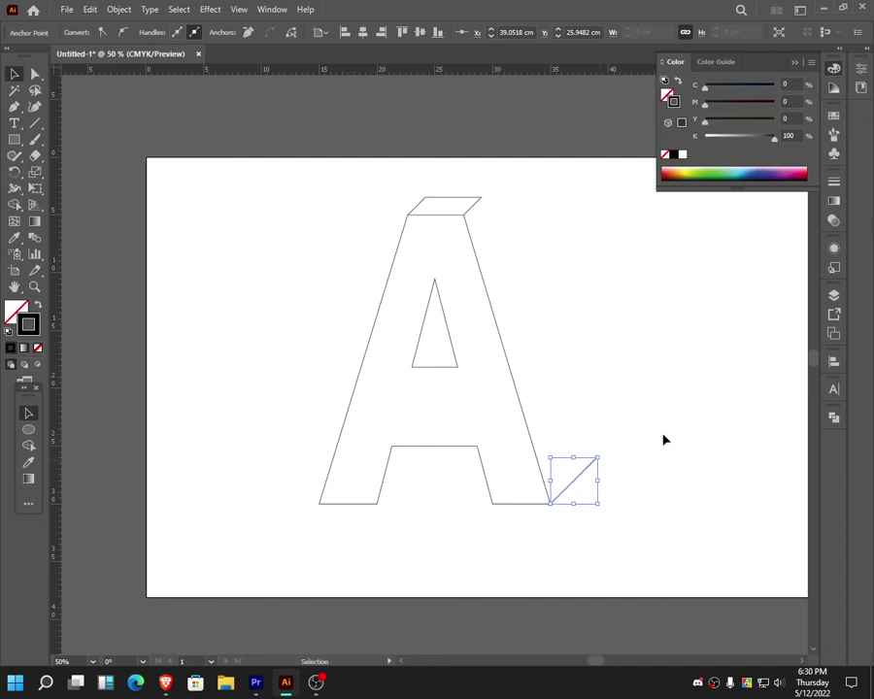
left_click(664, 440)
- Draw the side face's outer edge from the top face's back-right corner down to the diagonal line, parallel to the A's right slope
key("p")
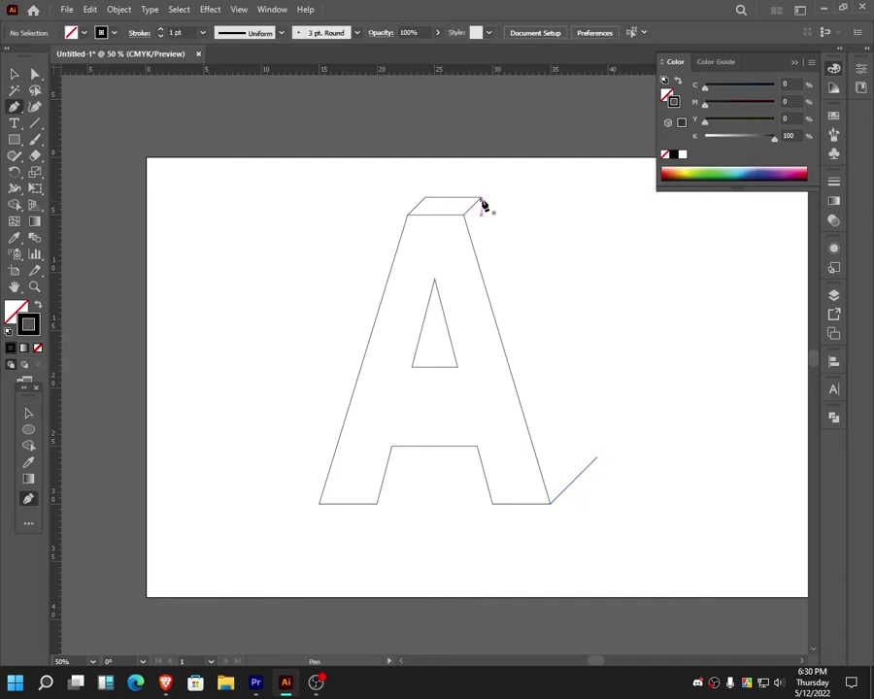
left_click(481, 200)
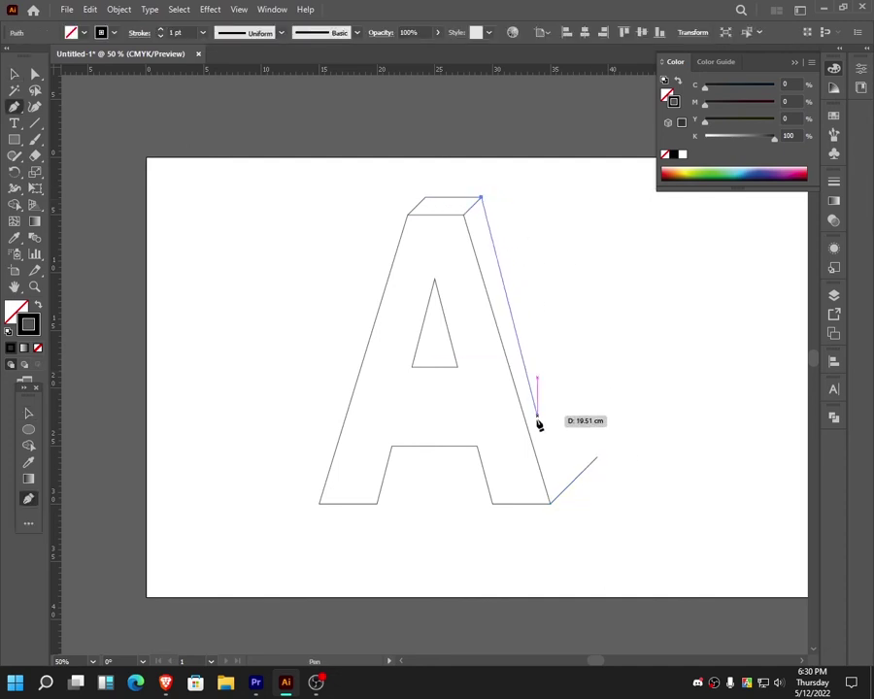
left_click(572, 486)
key("v")
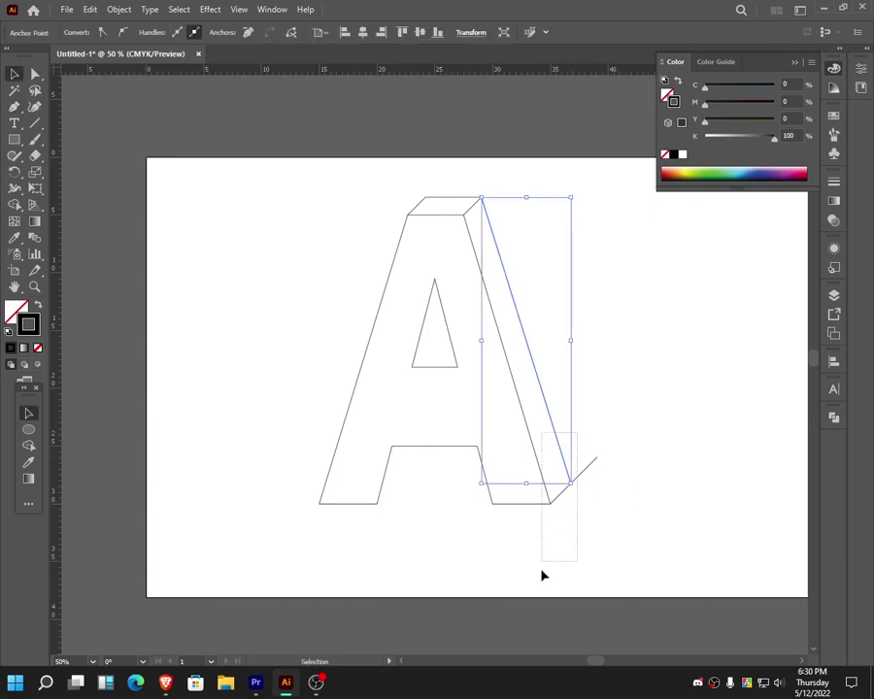
- Trim the diagonal line's overhang beyond the side face with the Shape Builder tool
key("ctrl+a")
key("shift+m")
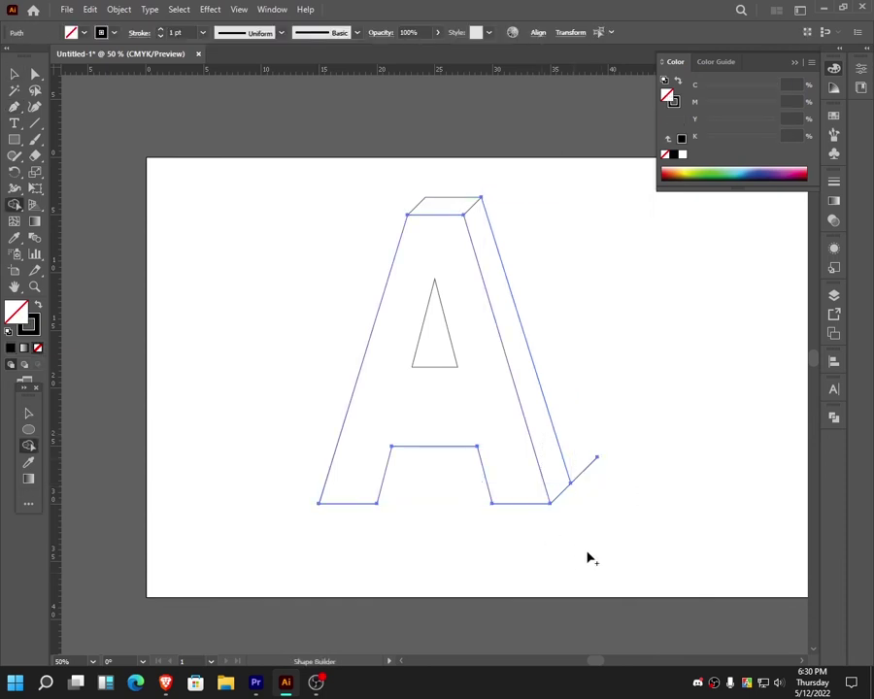
left_click(585, 468, "alt")
key("v")
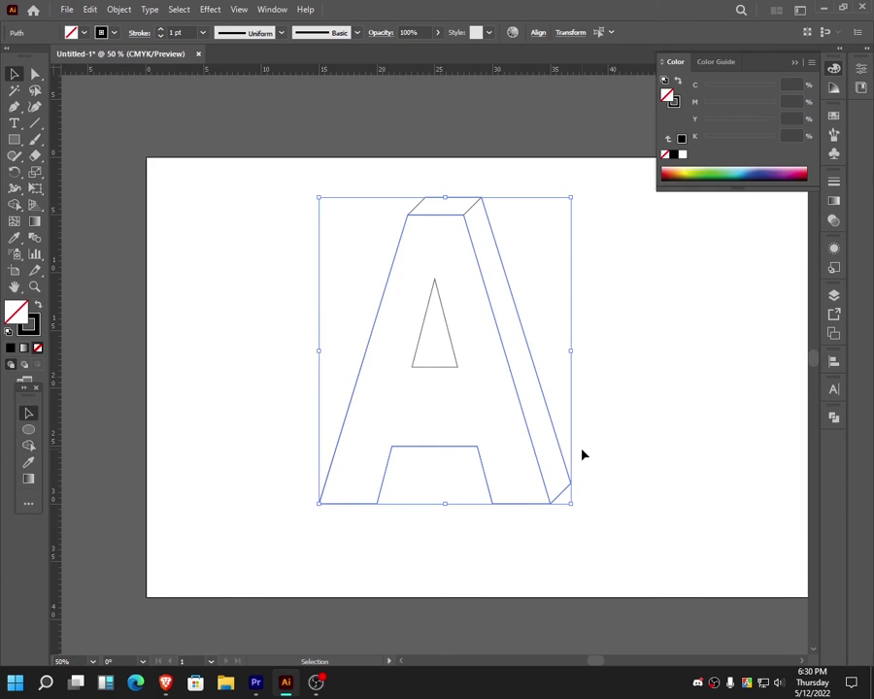
left_click(650, 452)
- Draw the left leg's inner depth edge from the foot's inner corner, angling up to the notch's upper edge at about X 23.83 cm
key("p")
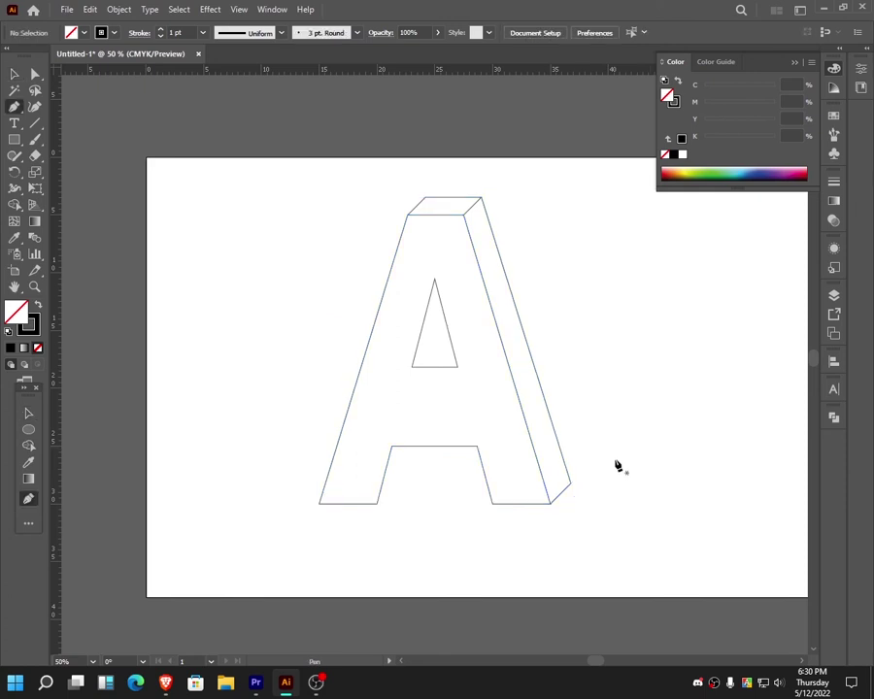
left_click(377, 504)
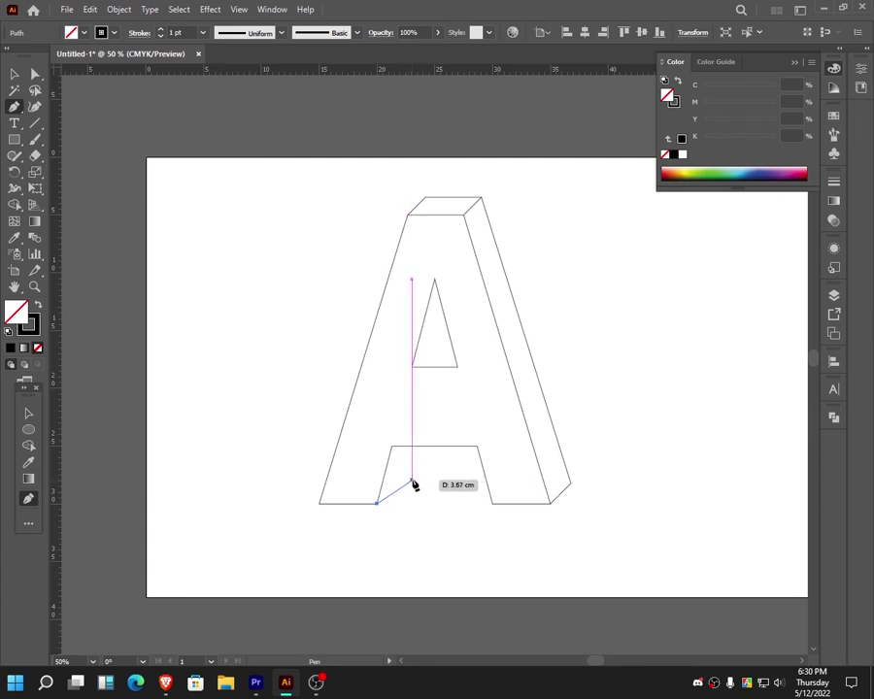
left_click(413, 479)
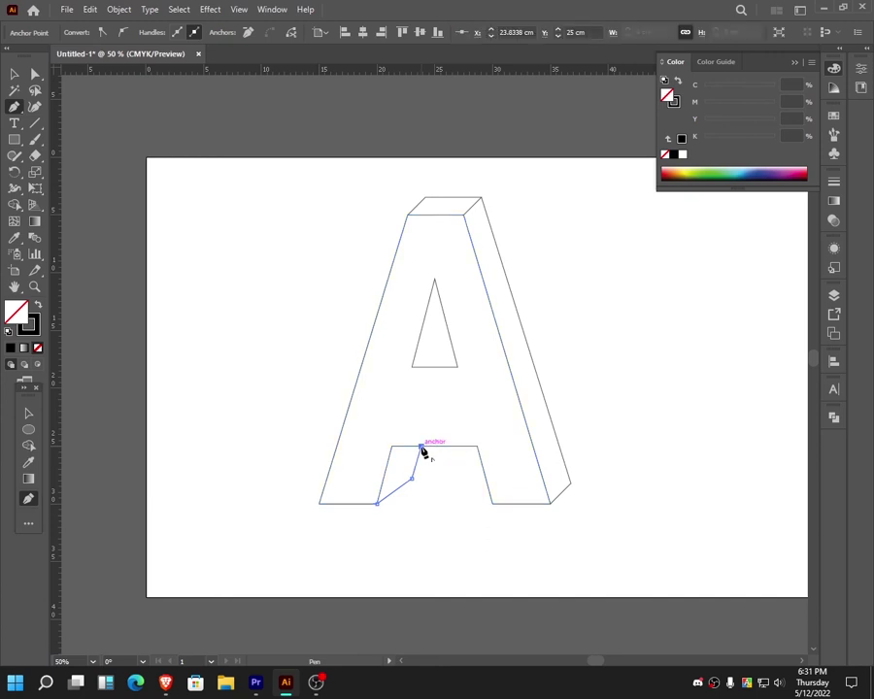
left_click(421, 447)
key("v")
- Draw a depth edge inside the triangle from its lower-left corner to X 25, Y 16.76 cm and straight up to its apex
key("p")
left_click(413, 366)
left_click(435, 351)
left_click(435, 280)
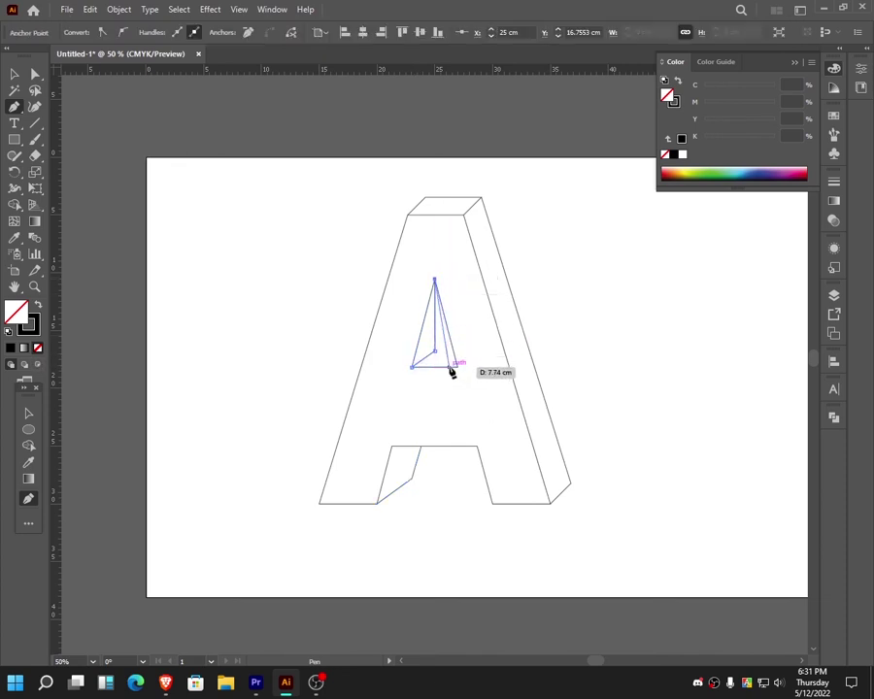
key("ctrl")
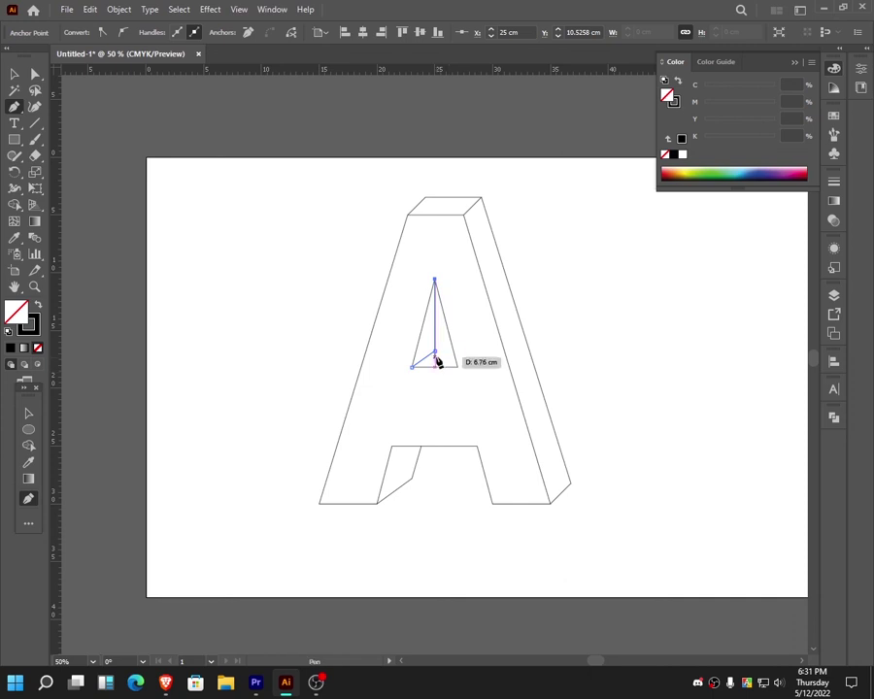
key("v")
key("p")
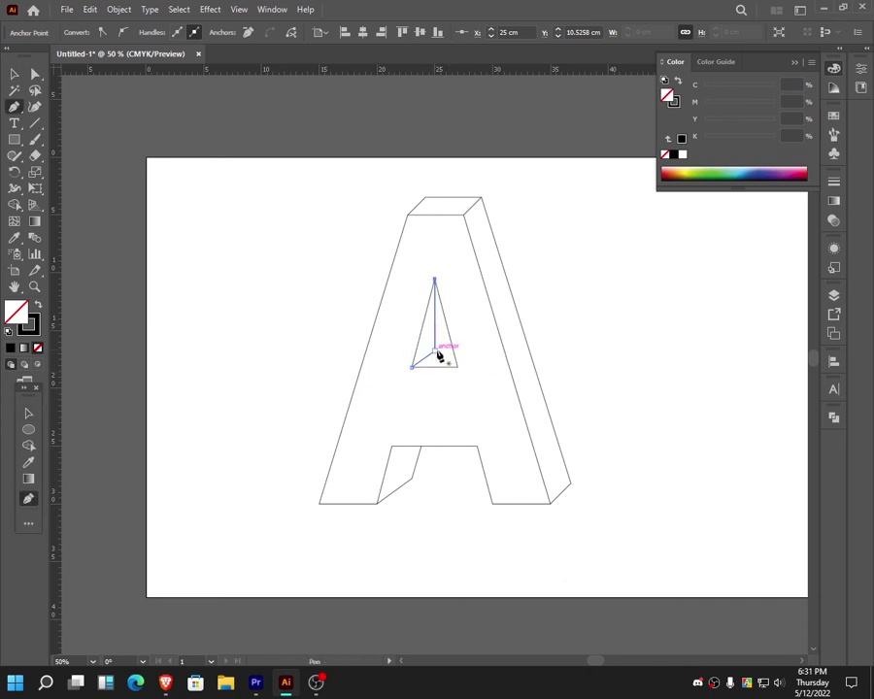
- Draw a horizontal depth edge inside the triangle from the inner corner at X 25 cm to the triangle's right side
left_click(438, 354)
left_click_drag(453, 352, 456, 357)
key("v")
left_click(584, 367)
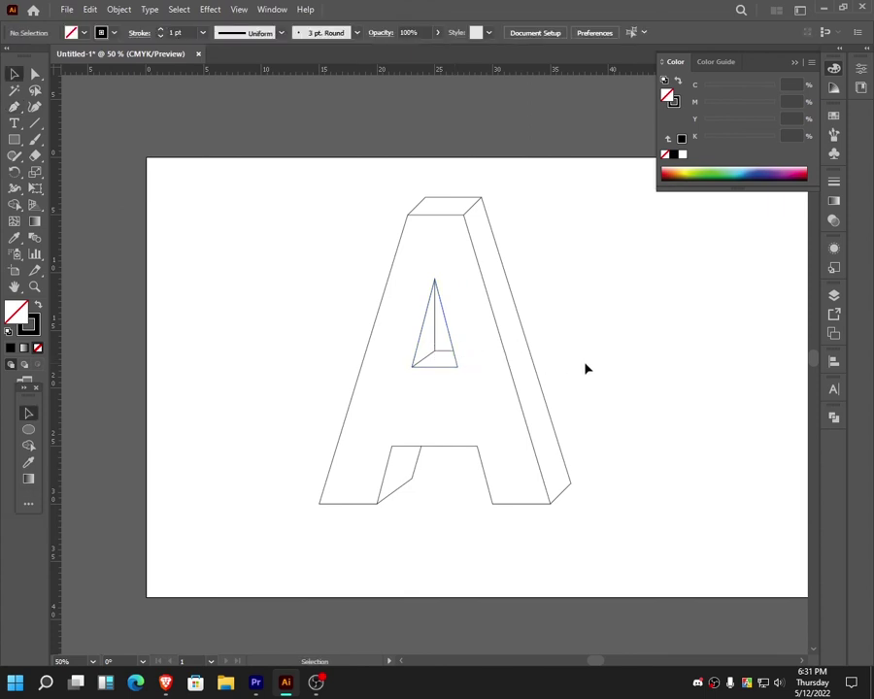
- Select all the letter's paths for Shape Builder and swap to a dark gray fill of K 90% with no stroke
left_click_drag(544, 619, 269, 166)
key("shift+m")
left_click(223, 311, "ctrl")
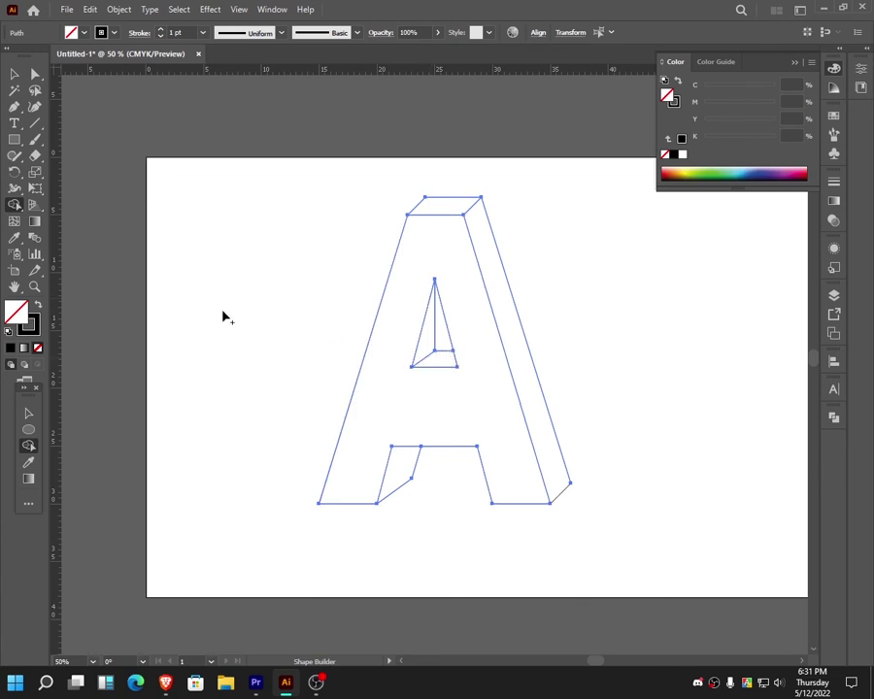
left_click(39, 328)
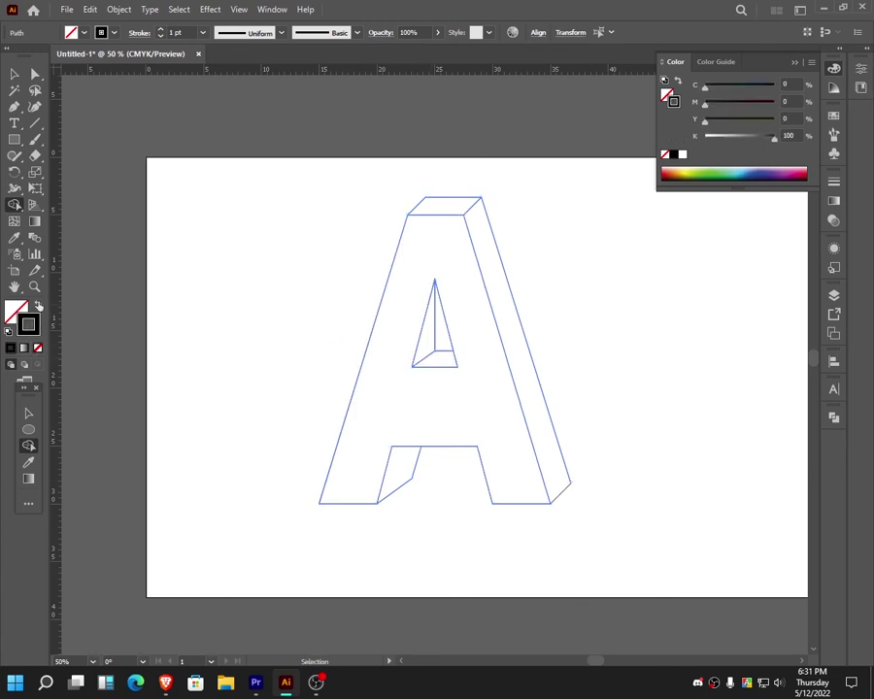
left_click(39, 305)
key("ctrl+a")
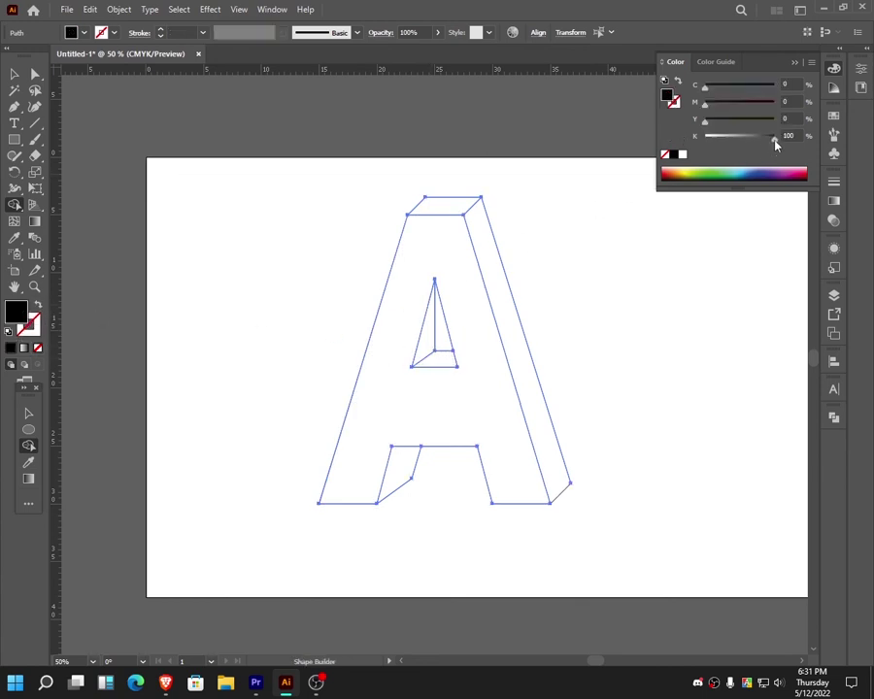
left_click_drag(776, 144, 774, 139)
type("8")
key("Return")
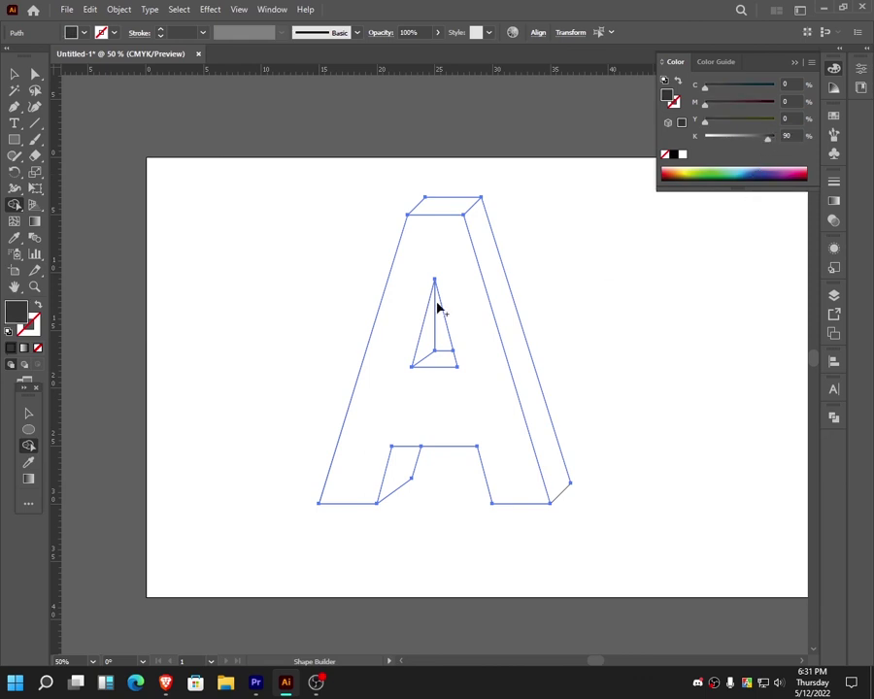
- Fill the triangle's bottom and left inner faces, the left leg's inner face and the top face with Shape Builder
left_click(437, 365)
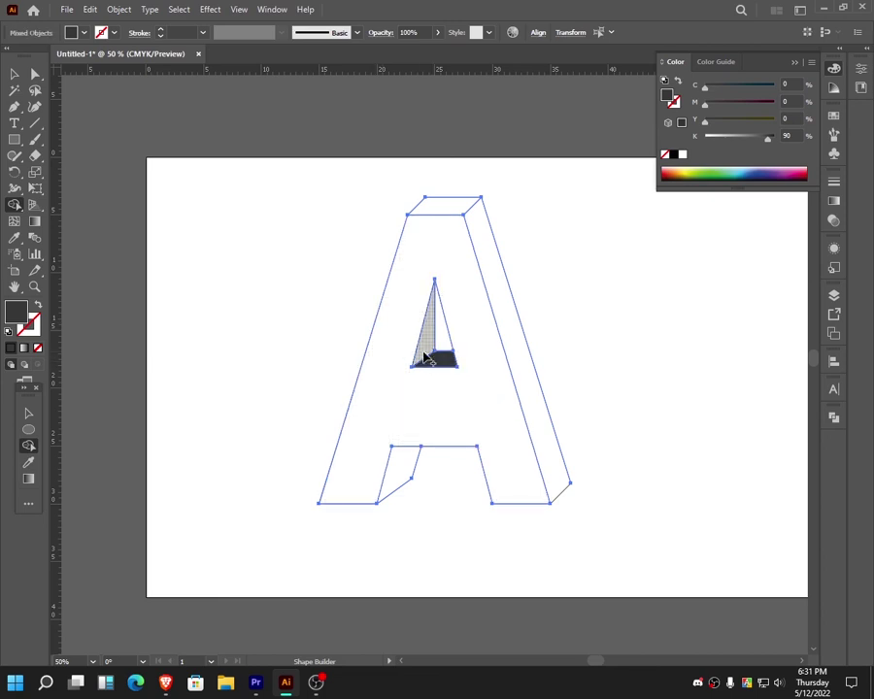
left_click(425, 356)
left_click(413, 480)
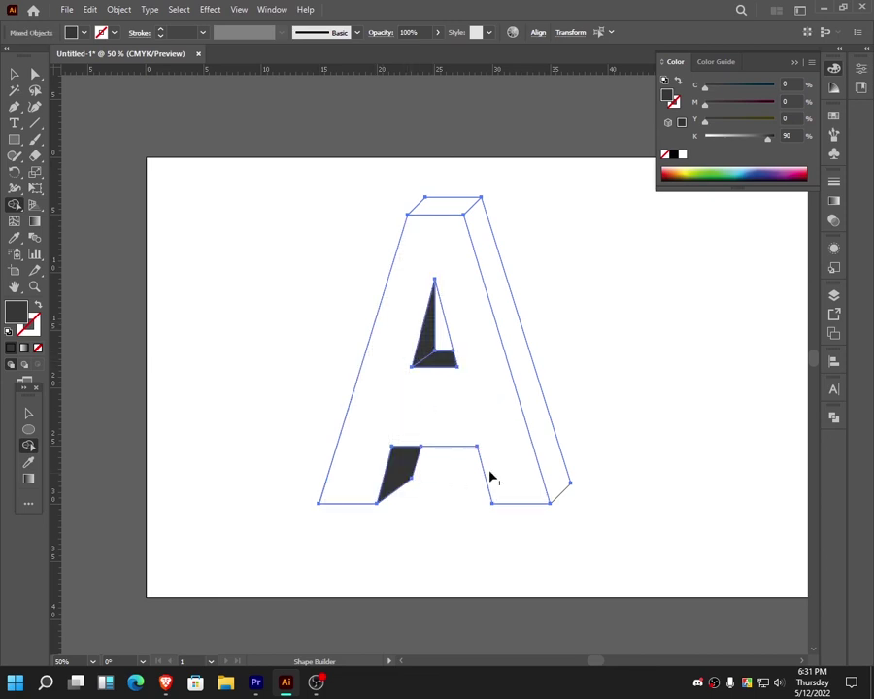
left_click(456, 212)
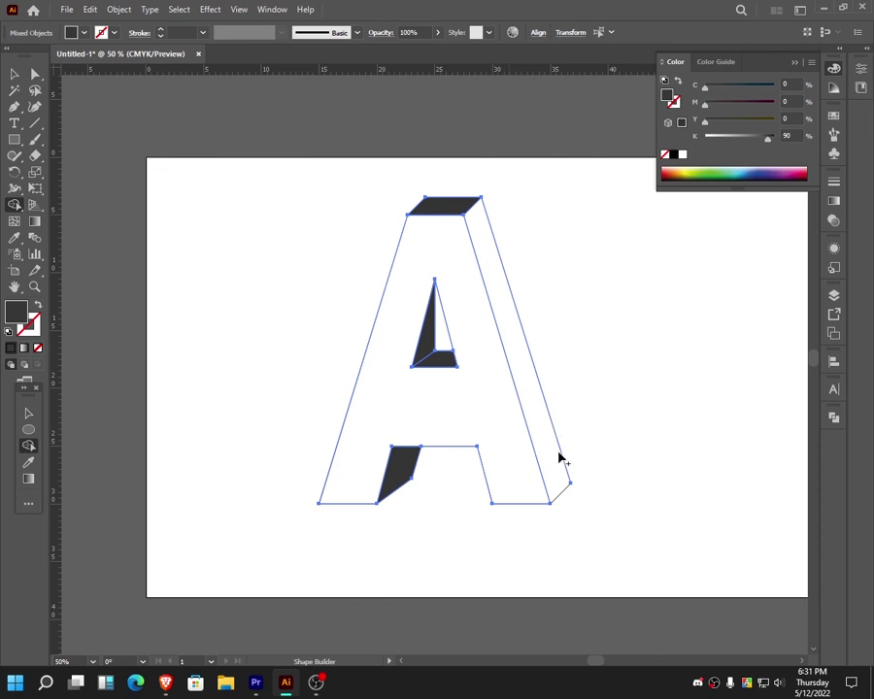
- Add the side face's short bottom edge to the selection and fill the long right side face with Shape Builder
key("v")
key("shift+m")
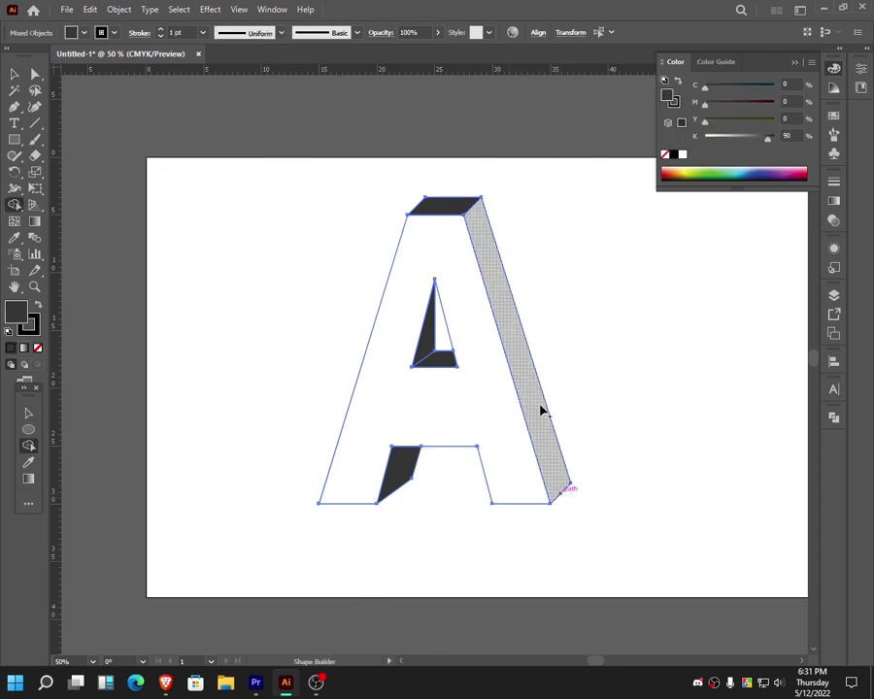
left_click(540, 408)
key("v")
left_click(616, 425)
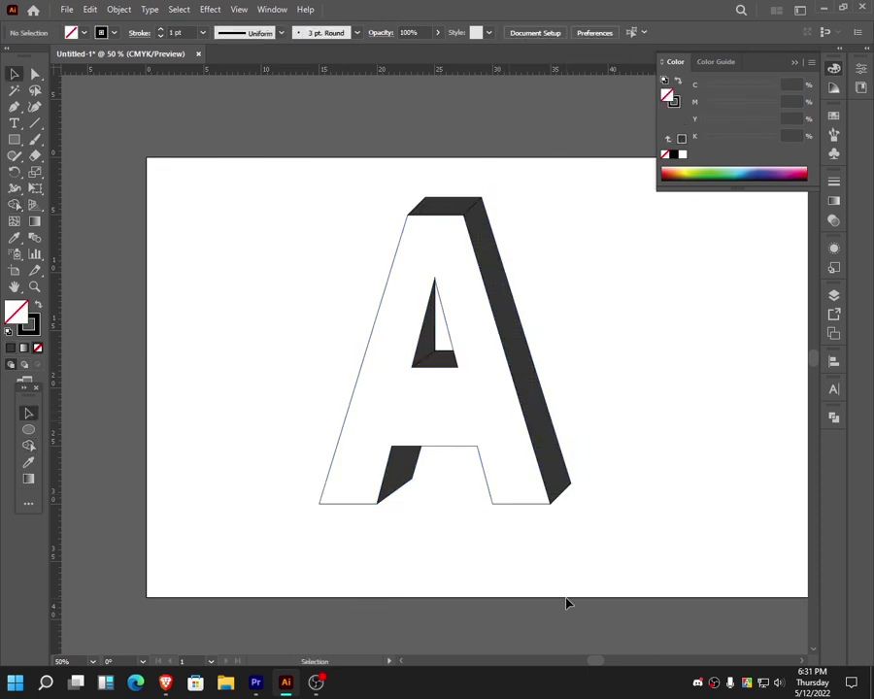
- Lighten all the filled depth faces of the A to K 85%
left_click(522, 363)
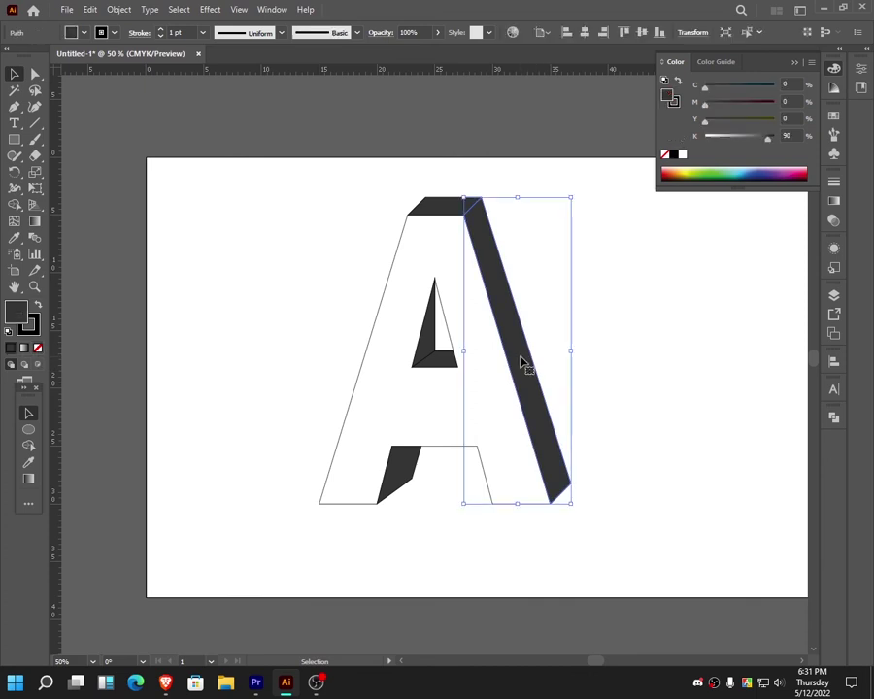
left_click(425, 354, "shift")
left_click(458, 219, "shift")
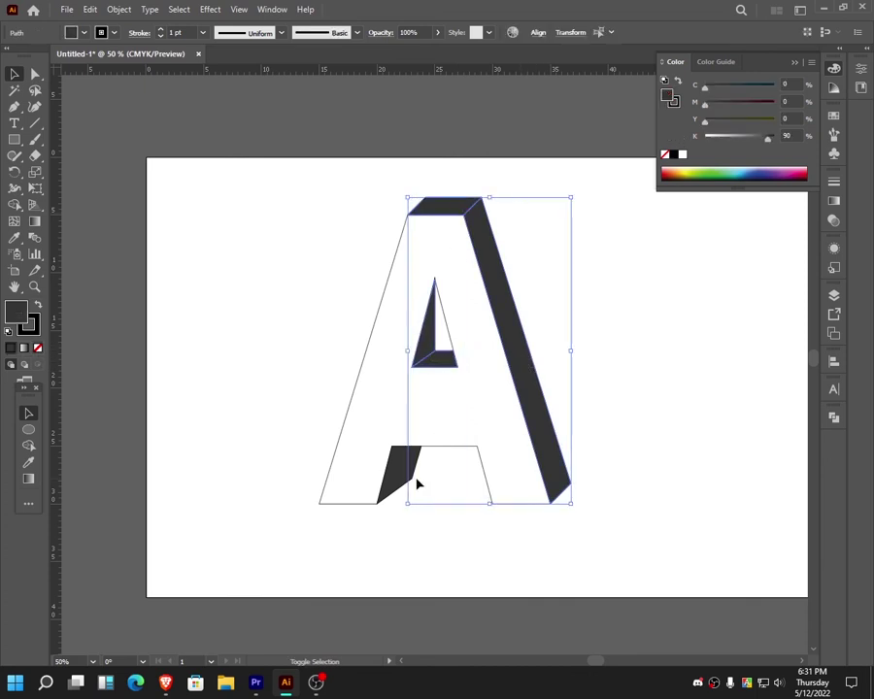
left_click(395, 476, "shift")
left_click(785, 136)
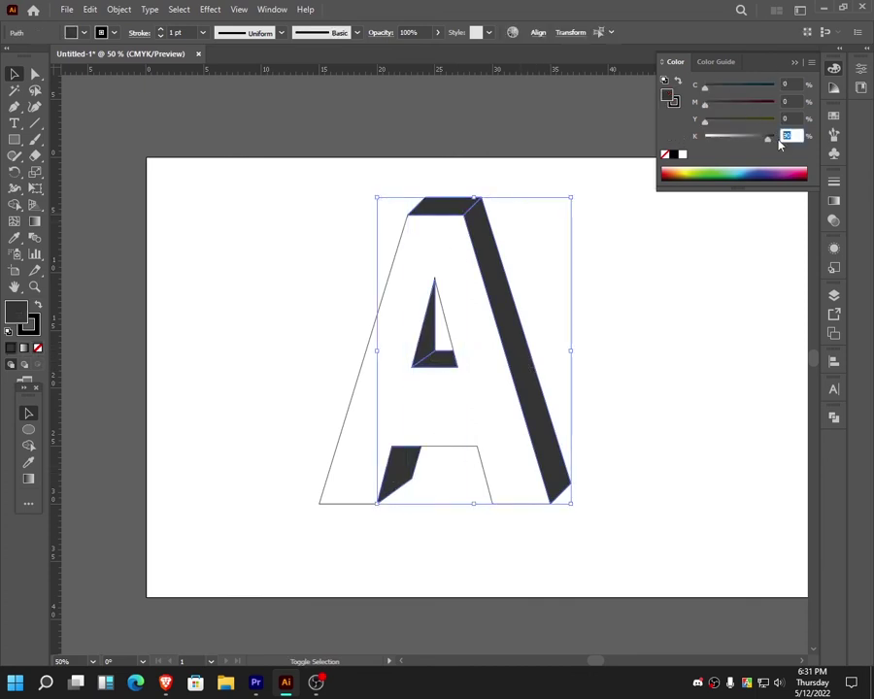
key("Return")
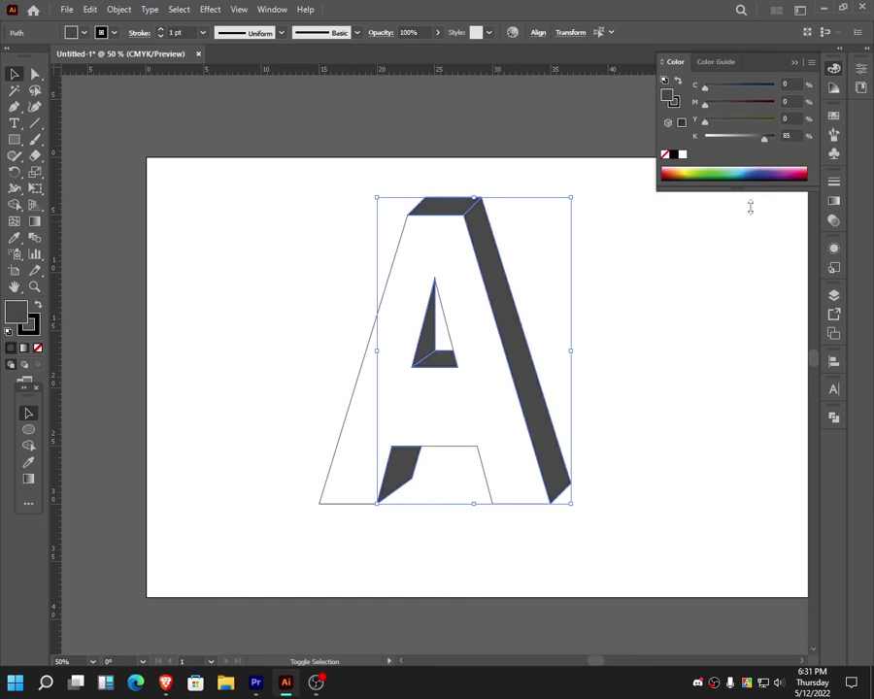
left_click(679, 395)
- Examine the shaded letter A at 100% zoom in full-screen mode
left_click_drag(656, 393, 557, 381)
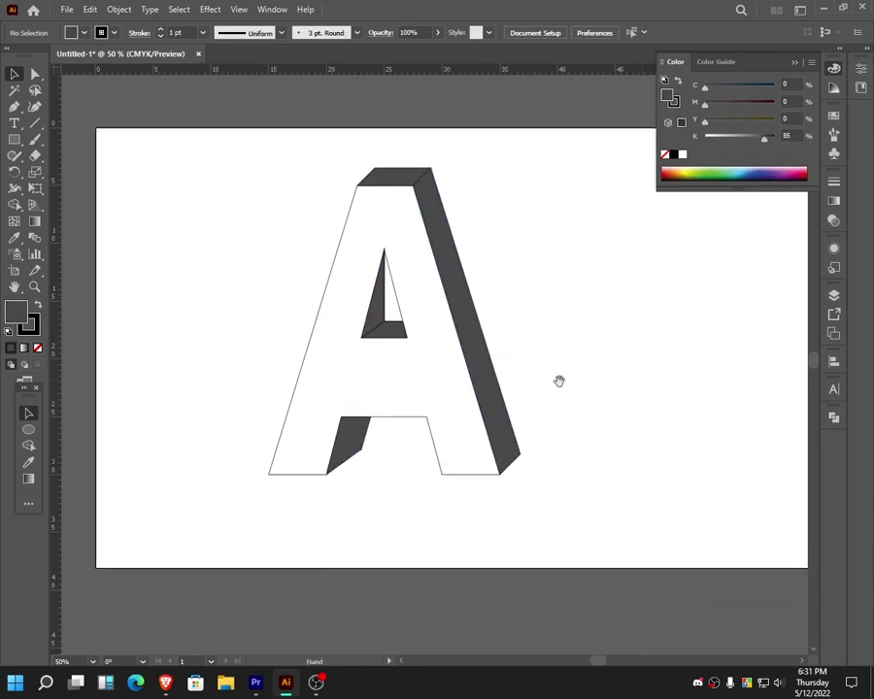
left_click_drag(282, 152, 493, 536)
left_click(598, 501)
scroll(497, 447, "up", 5)
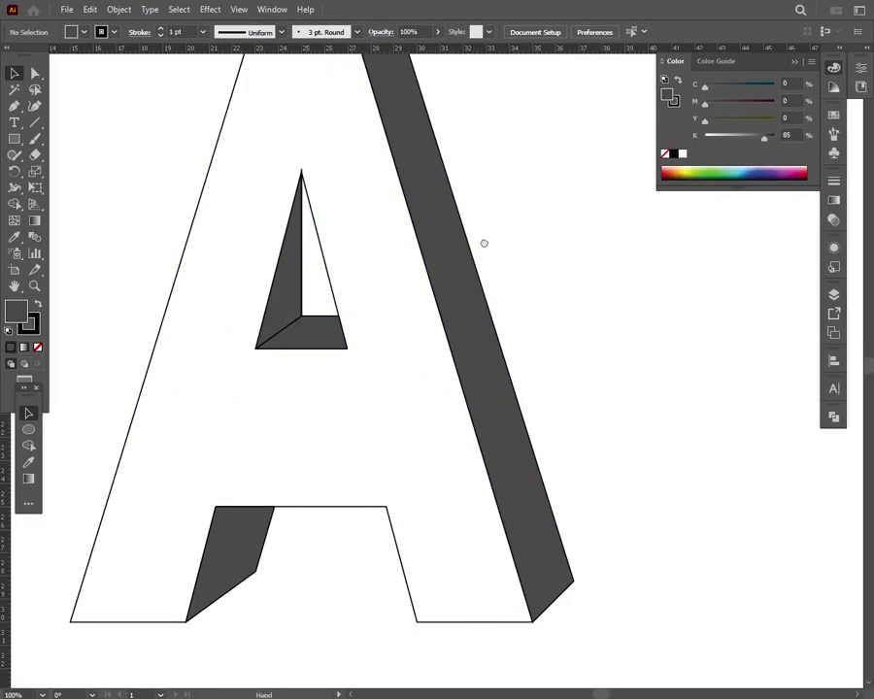
left_click_drag(483, 242, 602, 289)
key("f")
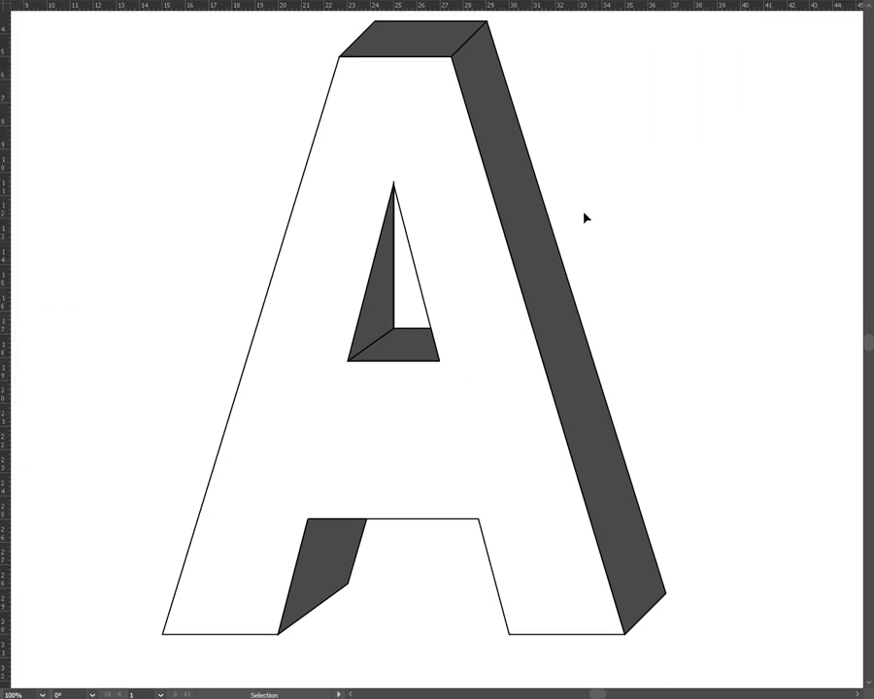